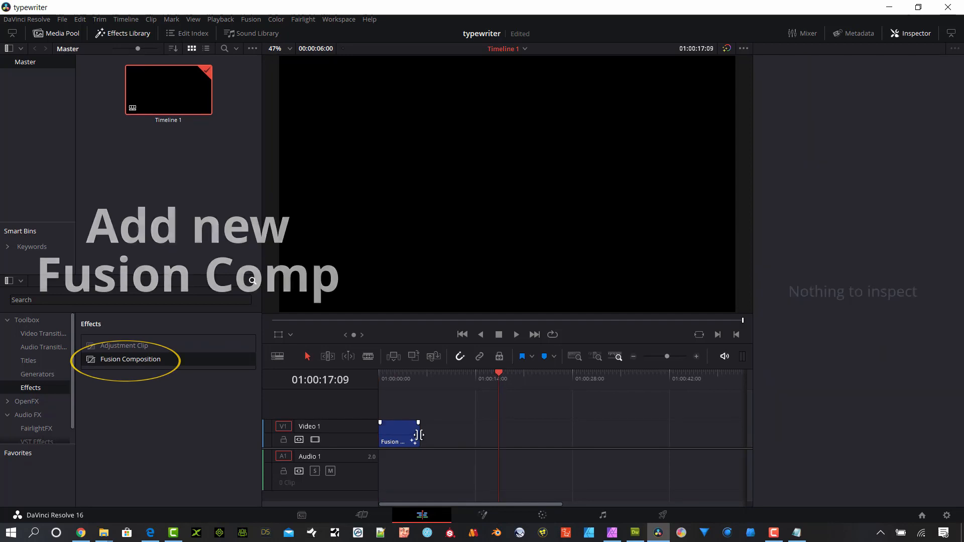
- Extend the Fusion Composition clip to the playhead and paste the full text of Typewriter_Two_Line.txt into its node graph
{"action": "left_click_drag", "start_coordinate": [419, 432], "coordinate": [497, 430]}
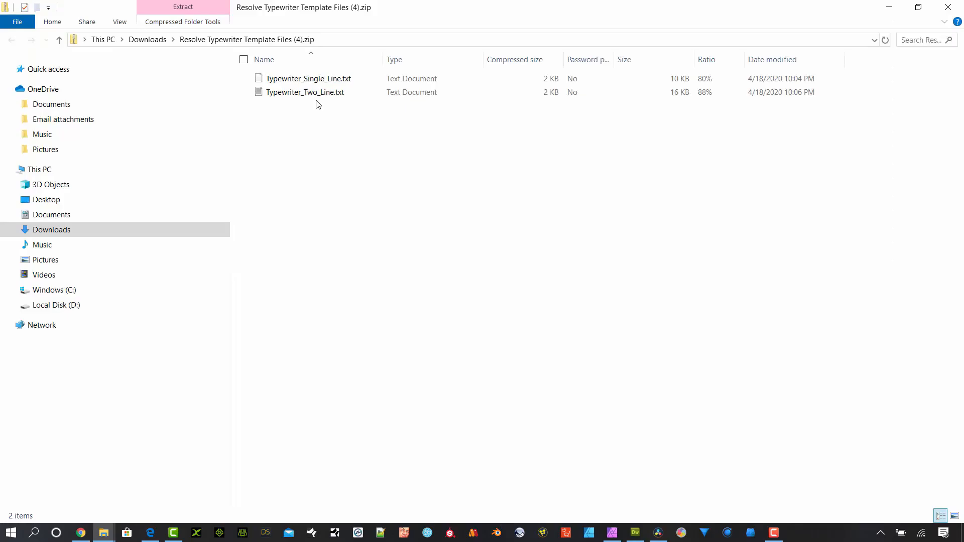
{"action": "double_click", "coordinate": [317, 94]}
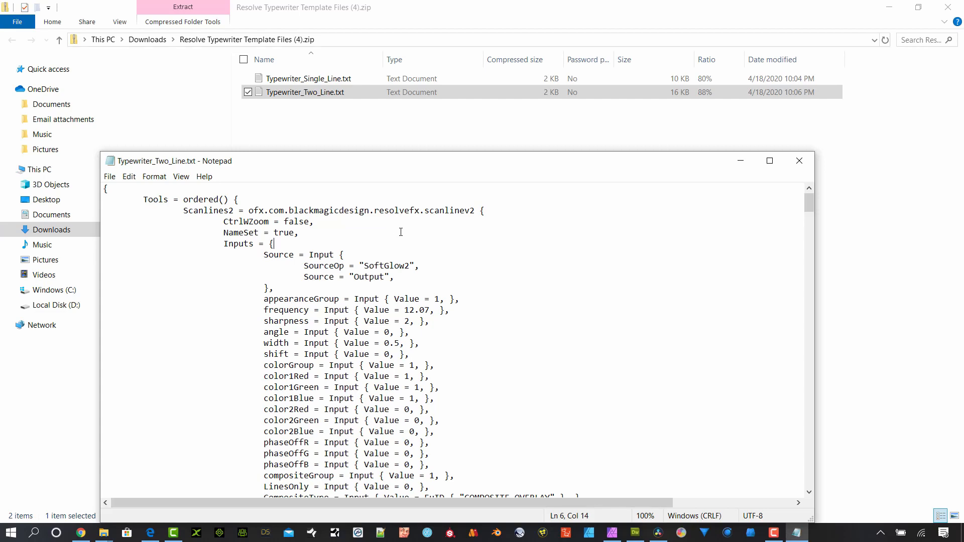
{"action": "key", "text": "ctrl+a"}
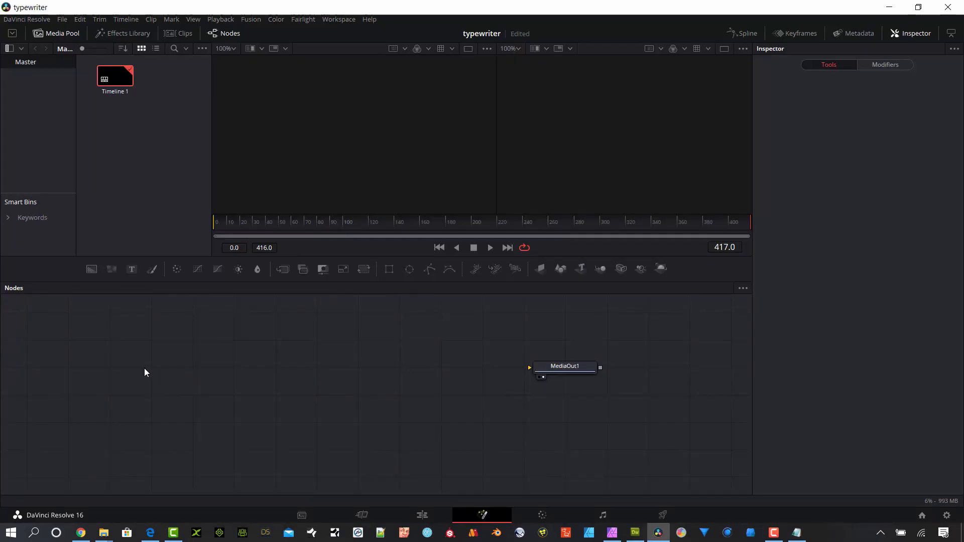
{"action": "right_click", "coordinate": [143, 368]}
{"action": "left_click", "coordinate": [159, 349]}
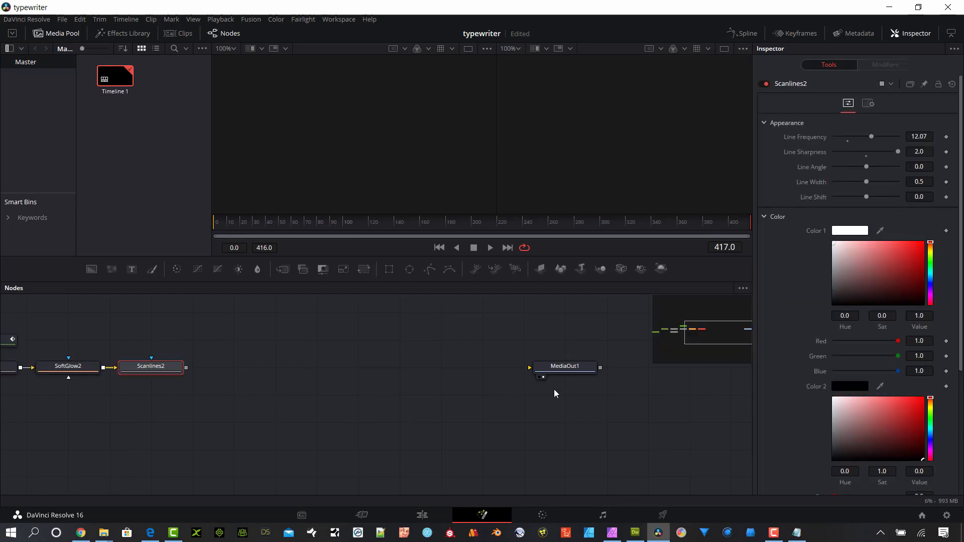
- Move MediaOut1 close to the pasted typewriter nodes and connect the Scanlines2 output to it
{"action": "left_click_drag", "start_coordinate": [565, 372], "coordinate": [277, 373]}
{"action": "left_click_drag", "start_coordinate": [206, 427], "coordinate": [482, 433]}
{"action": "scroll", "coordinate": [486, 432], "scroll_direction": "down", "scroll_amount": 2}
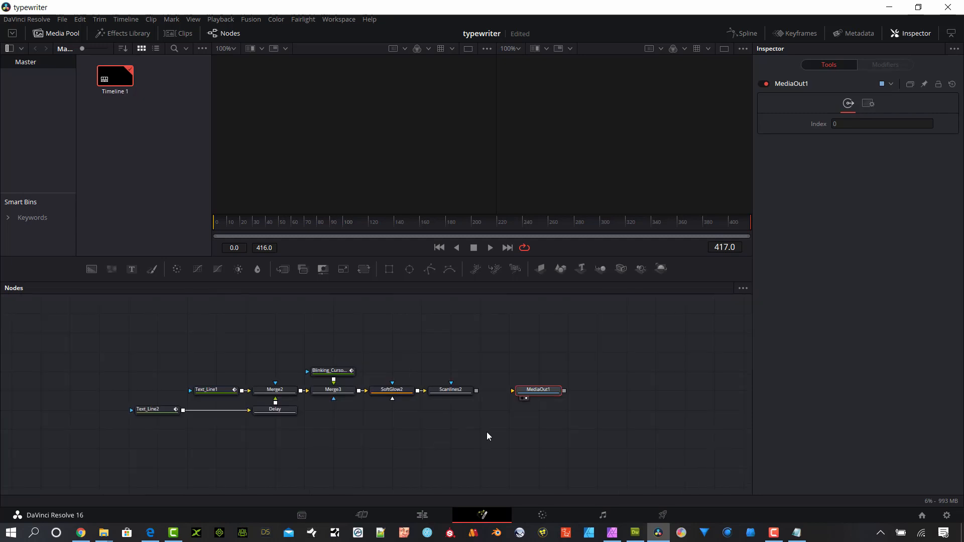
{"action": "left_click_drag", "start_coordinate": [475, 390], "coordinate": [516, 391]}
{"action": "left_click_drag", "start_coordinate": [277, 228], "coordinate": [387, 233]}
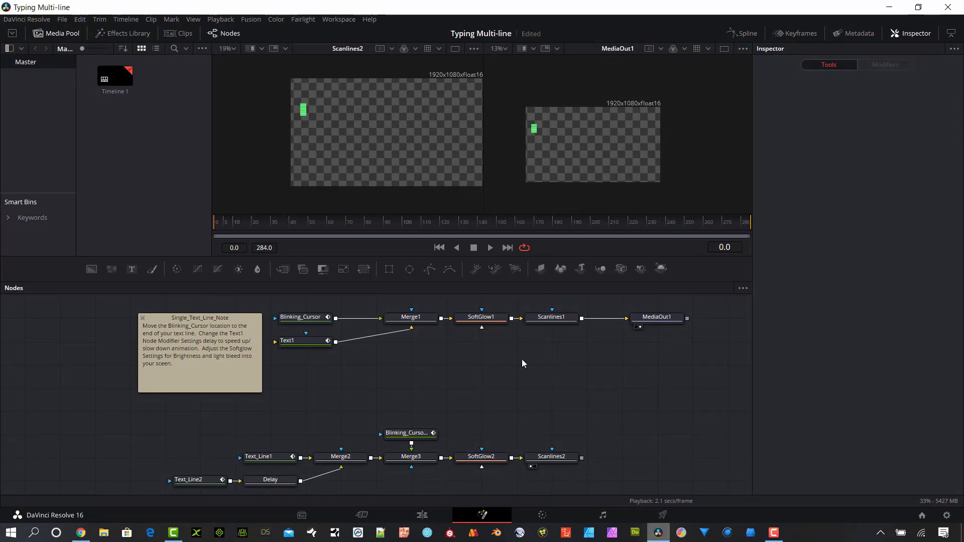
- Enlarge the viewers, load Text1 into the first one and scrub through the single-line typing animation
{"action": "left_click_drag", "start_coordinate": [462, 360], "coordinate": [442, 399]}
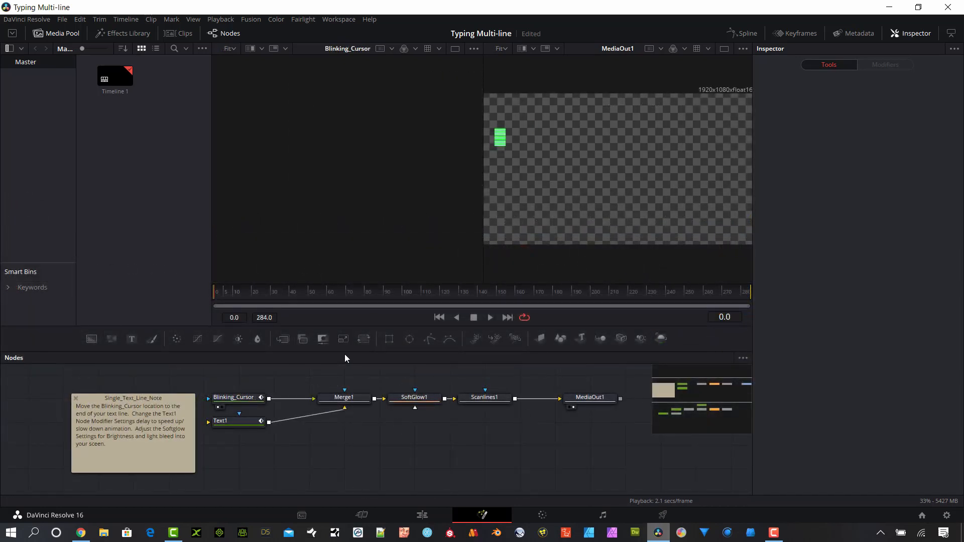
{"action": "left_click", "coordinate": [219, 430]}
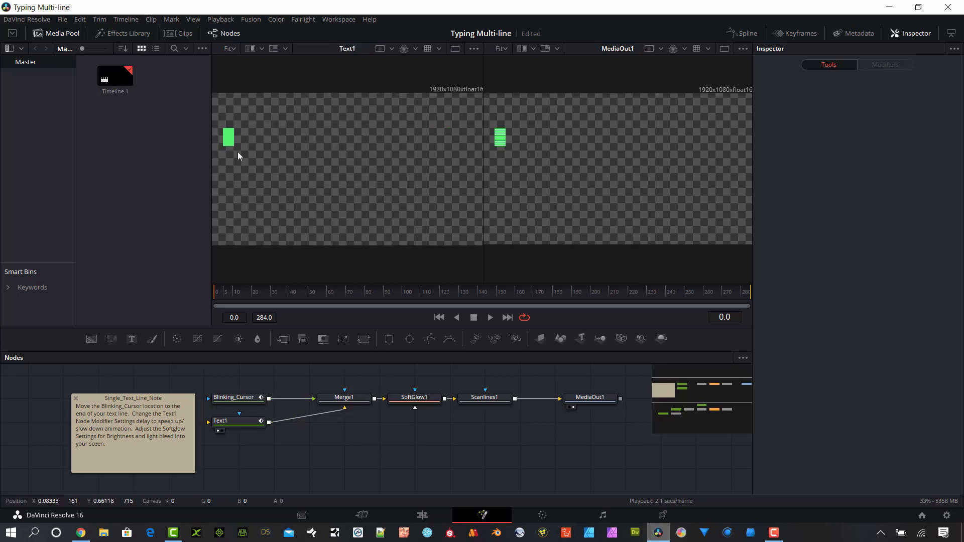
{"action": "left_click_drag", "start_coordinate": [239, 298], "coordinate": [314, 297]}
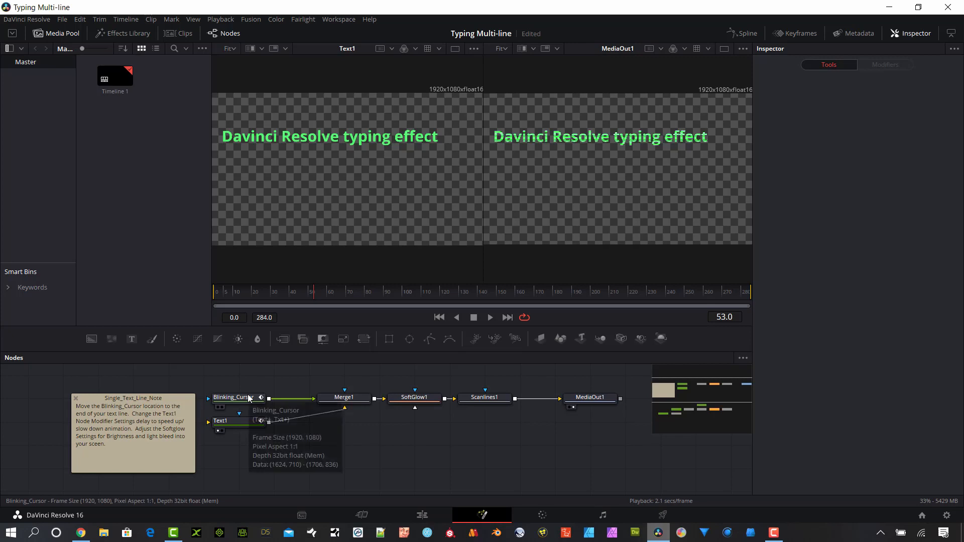
{"action": "left_click_drag", "start_coordinate": [260, 298], "coordinate": [357, 298]}
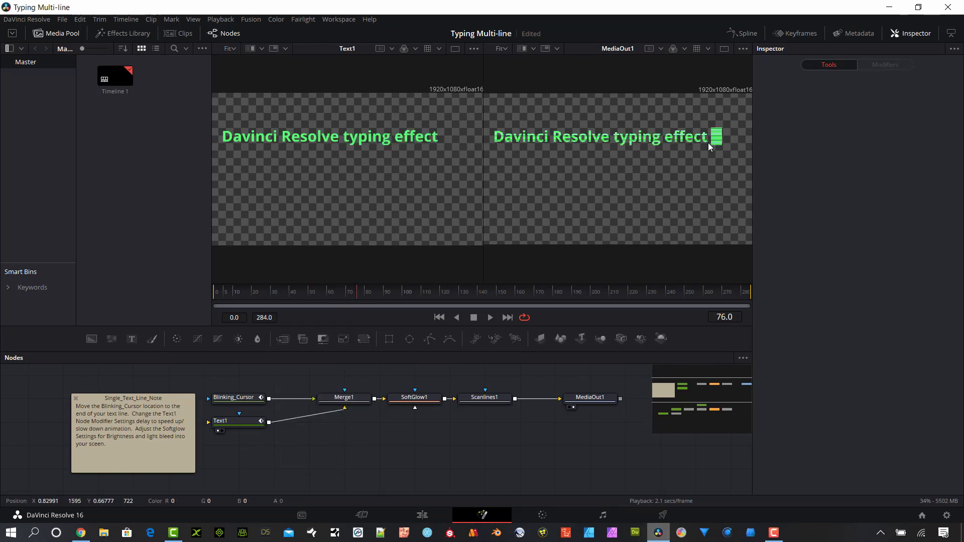
- Set the Blinking_Cursor node's Global In to frame 55 and play back the animation
{"action": "left_click", "coordinate": [243, 400]}
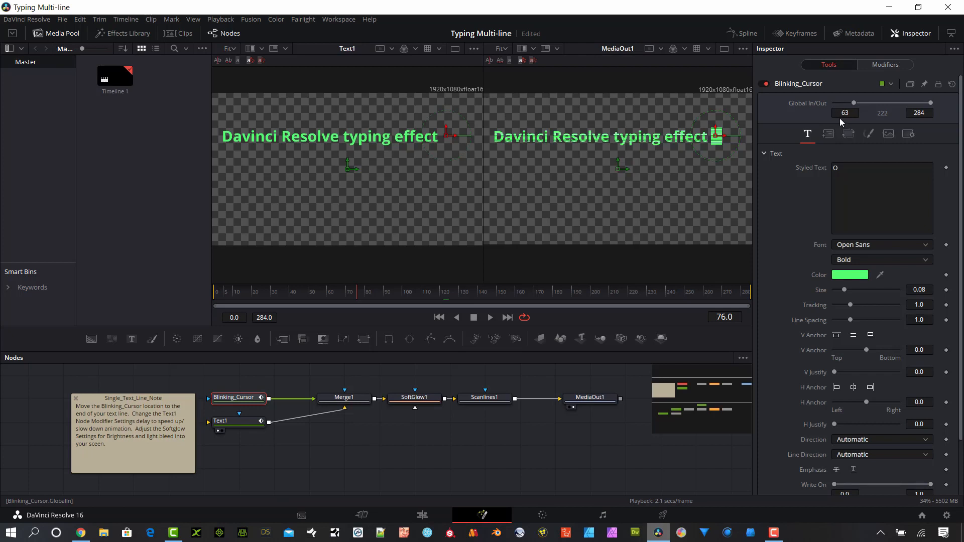
{"action": "left_click_drag", "start_coordinate": [270, 289], "coordinate": [317, 291]}
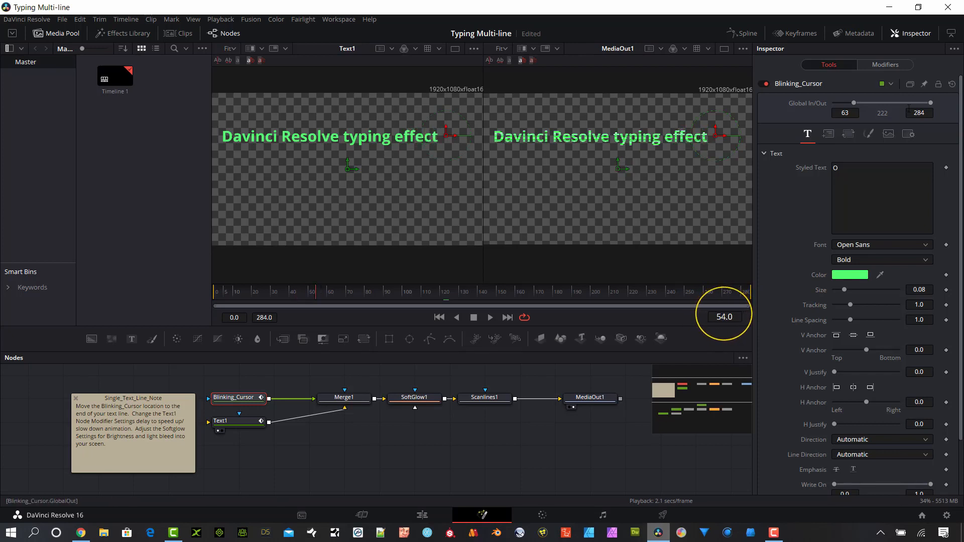
{"action": "double_click", "coordinate": [858, 116]}
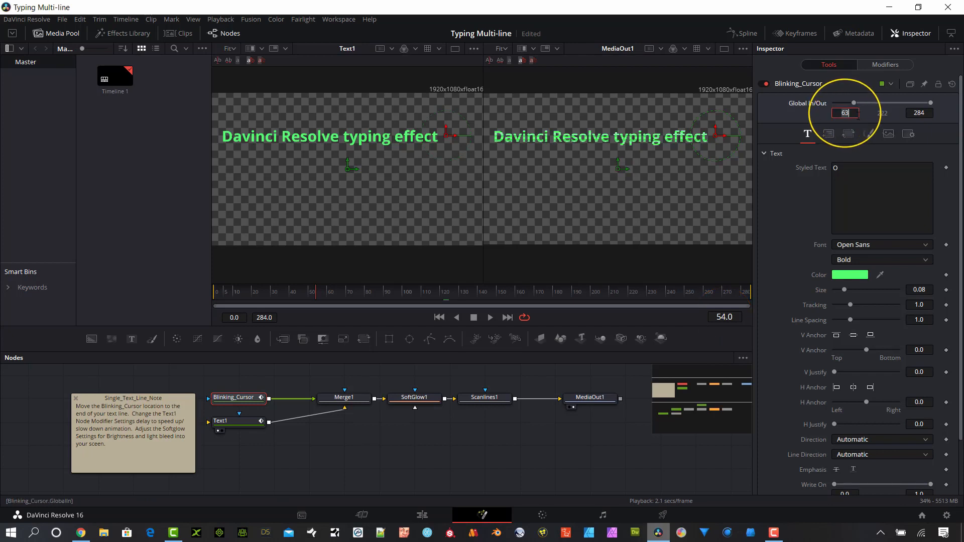
{"action": "key", "text": "BackSpace"}
{"action": "type", "text": "55"}
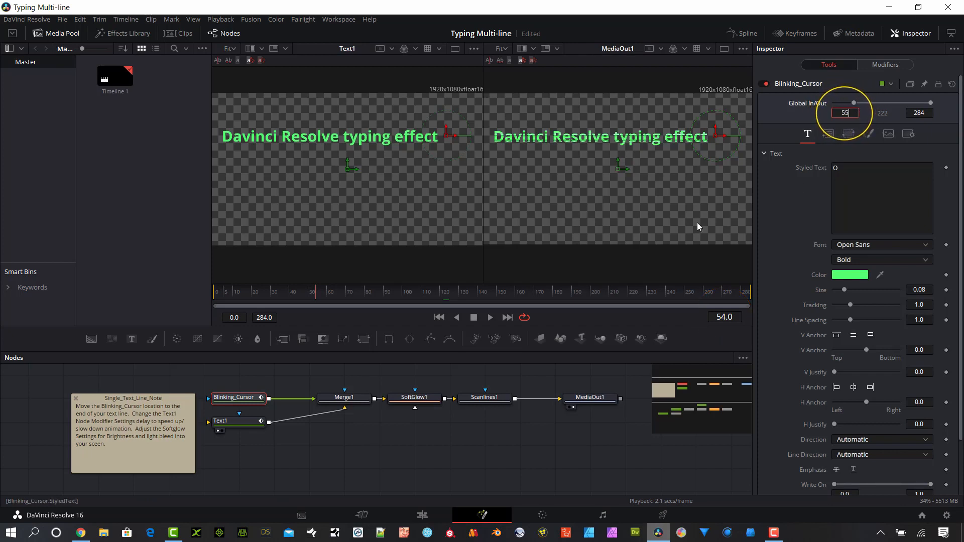
{"action": "key", "text": "Return"}
{"action": "left_click", "coordinate": [490, 318]}
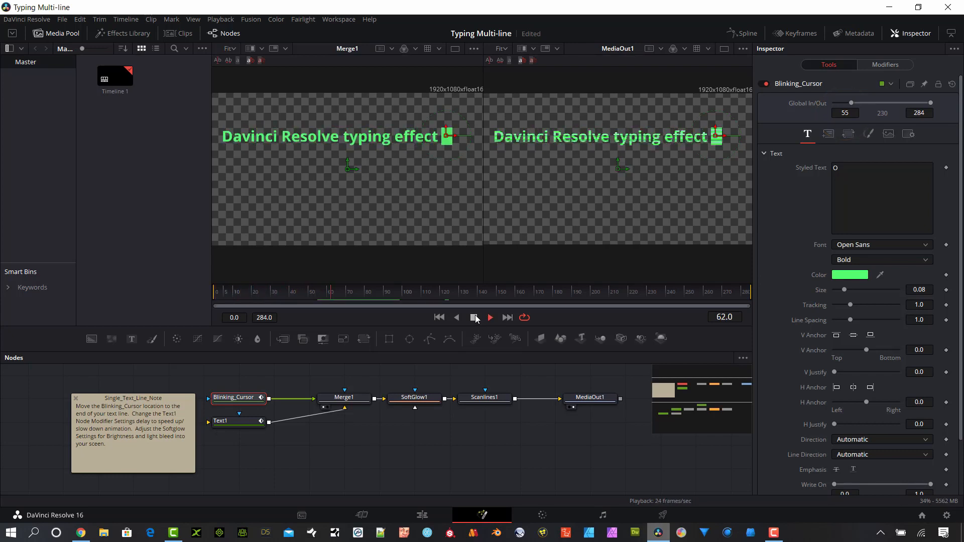
{"action": "left_click", "coordinate": [474, 318]}
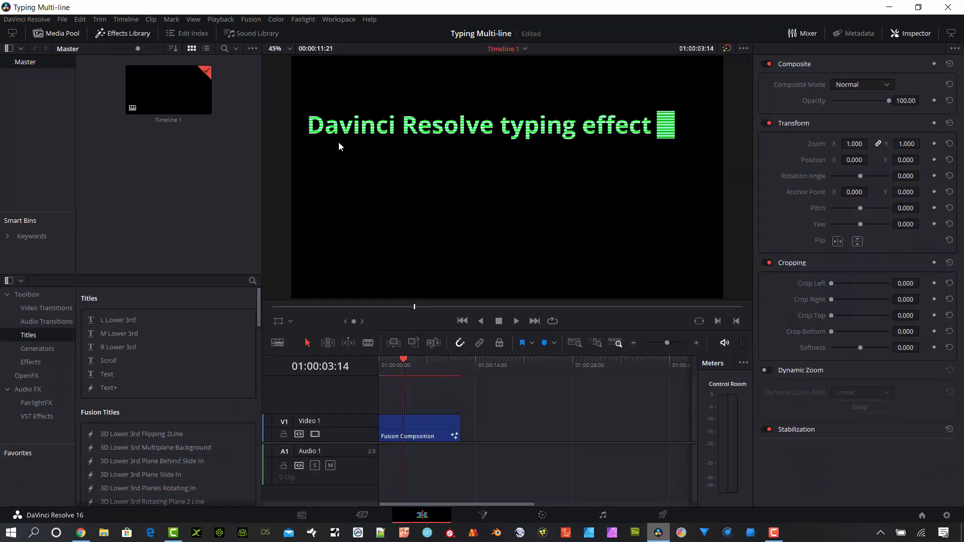
- On the Edit page, move the Fusion Composition clip up to Video 2 and place a Solid Color generator beneath it on Video 1
{"action": "left_click", "coordinate": [422, 515]}
{"action": "mouse_move", "coordinate": [347, 306]}
{"action": "left_mouse_down"}
{"action": "mouse_move", "coordinate": [315, 306]}
{"action": "mouse_move", "coordinate": [358, 306]}
{"action": "left_mouse_up"}
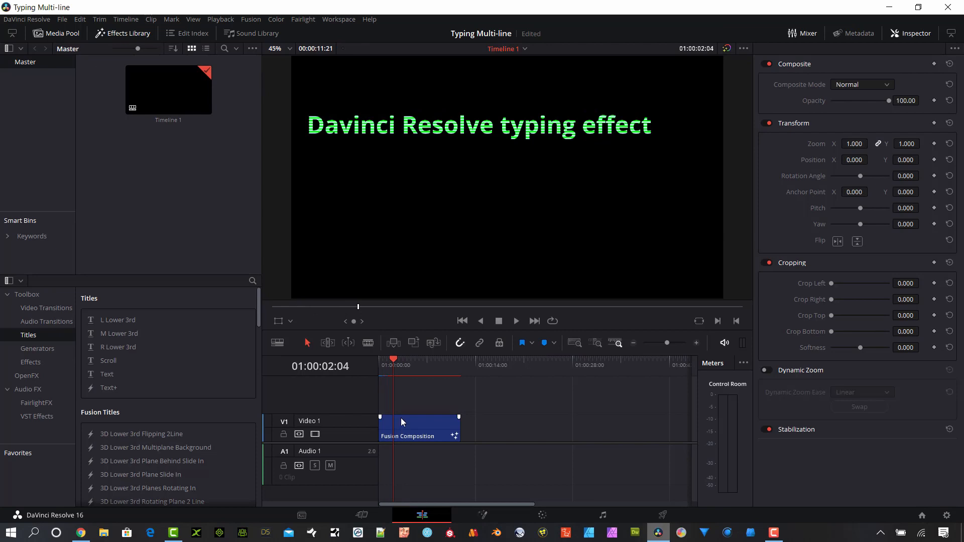
{"action": "left_click_drag", "start_coordinate": [400, 418], "coordinate": [401, 390]}
{"action": "left_click", "coordinate": [38, 348]}
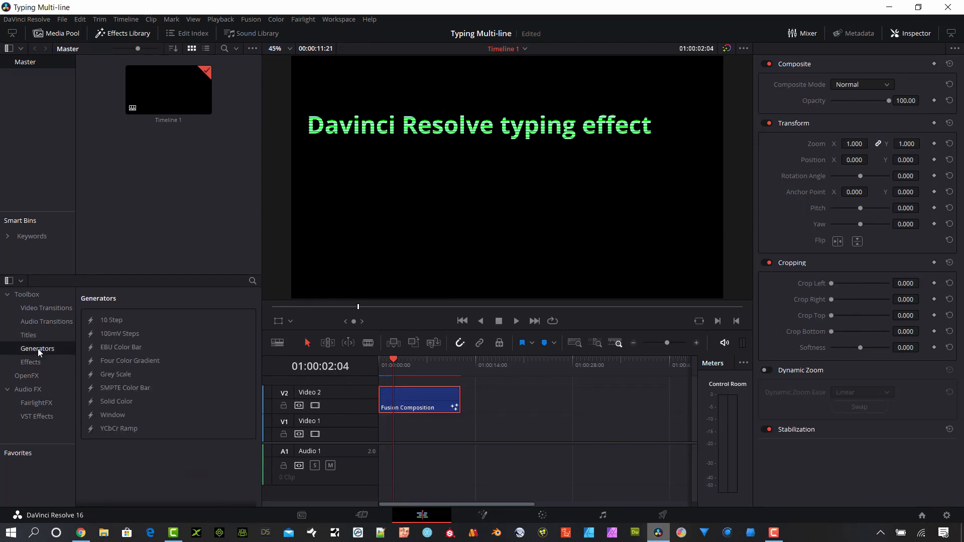
{"action": "left_click_drag", "start_coordinate": [121, 402], "coordinate": [459, 434]}
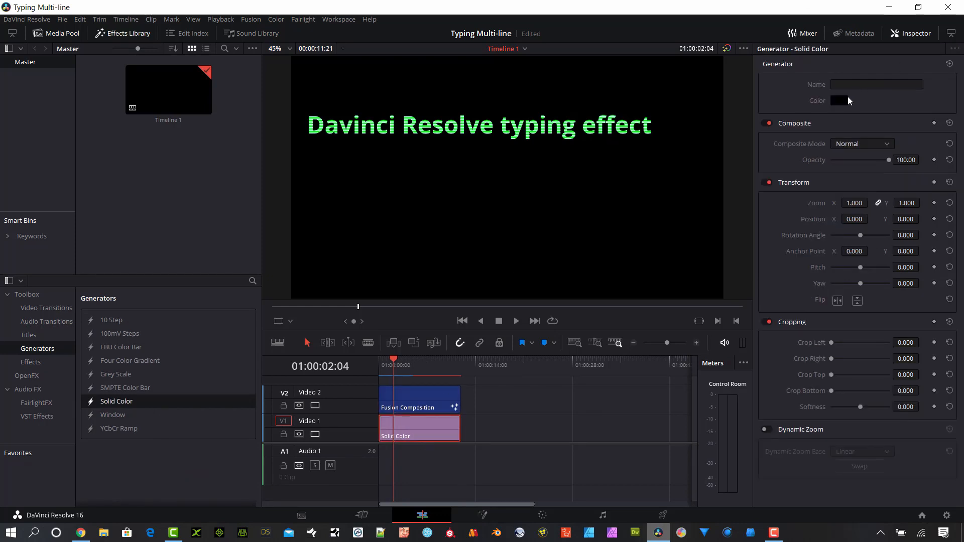
- Change the Solid Color generator's color to dark gray #353535
{"action": "left_click", "coordinate": [847, 99]}
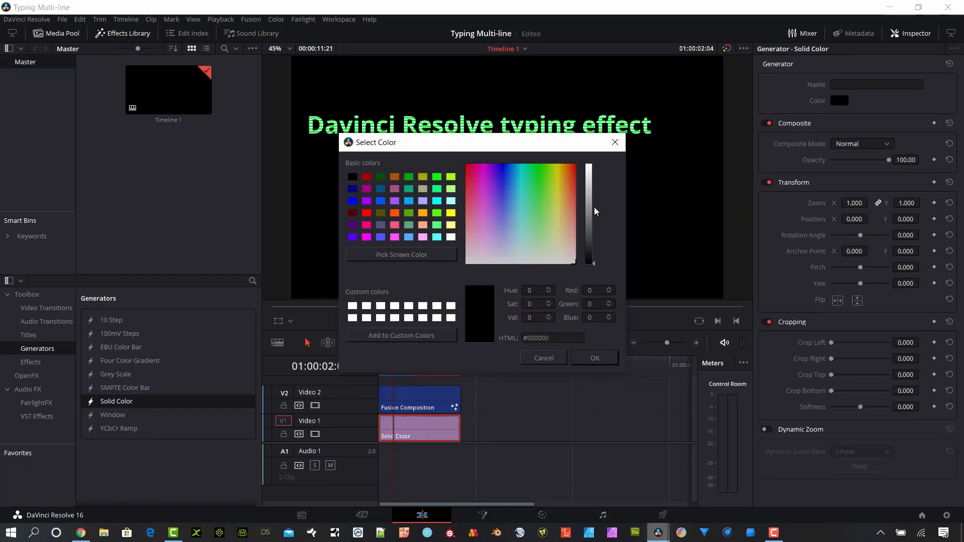
{"action": "left_click", "coordinate": [592, 213]}
{"action": "left_click_drag", "start_coordinate": [592, 213], "coordinate": [592, 243]}
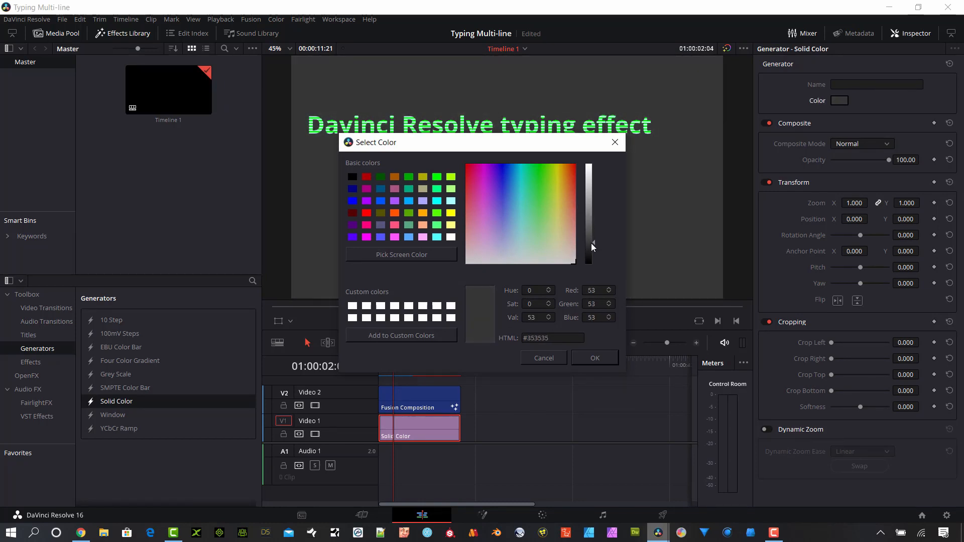
{"action": "left_click", "coordinate": [598, 358]}
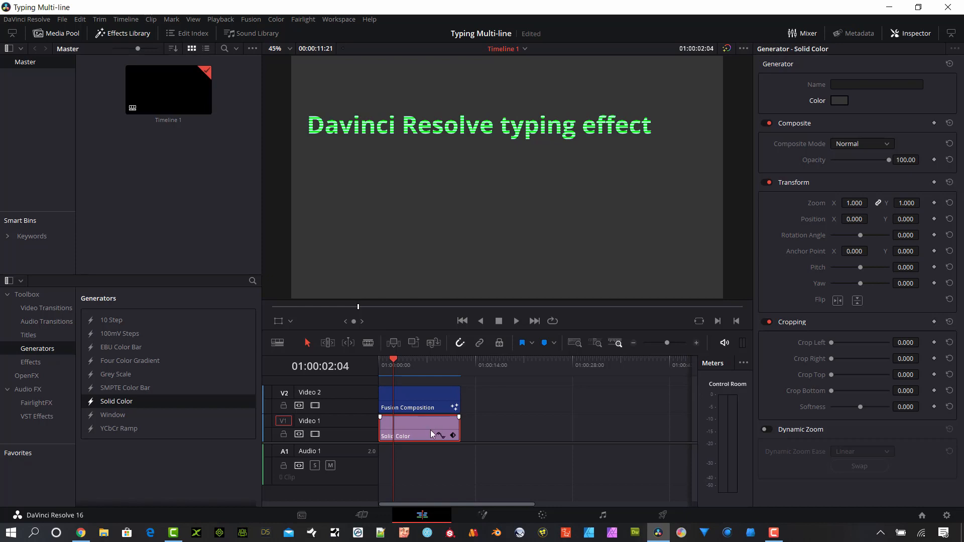
- In the Fusion composition, set SoftGlow1's Glow Size to 32.3, Blend to 1.0 and Gain to about 1.102, then return to the Edit page
{"action": "left_click", "coordinate": [483, 515]}
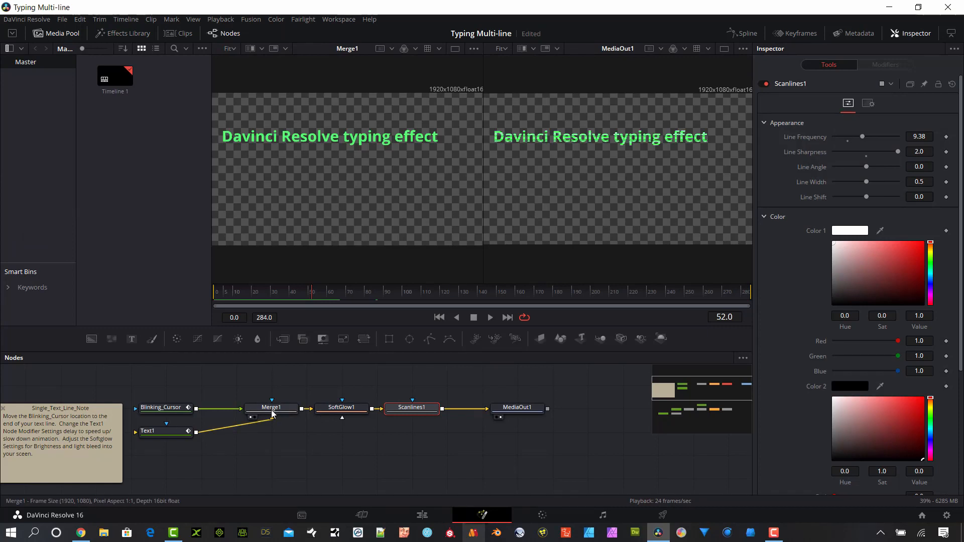
{"action": "left_click", "coordinate": [348, 413]}
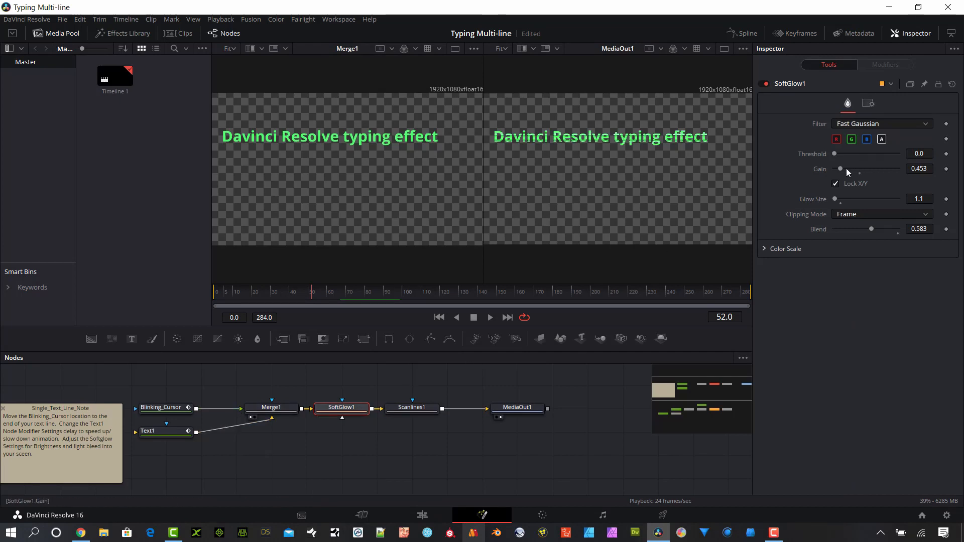
{"action": "left_click_drag", "start_coordinate": [837, 200], "coordinate": [929, 230]}
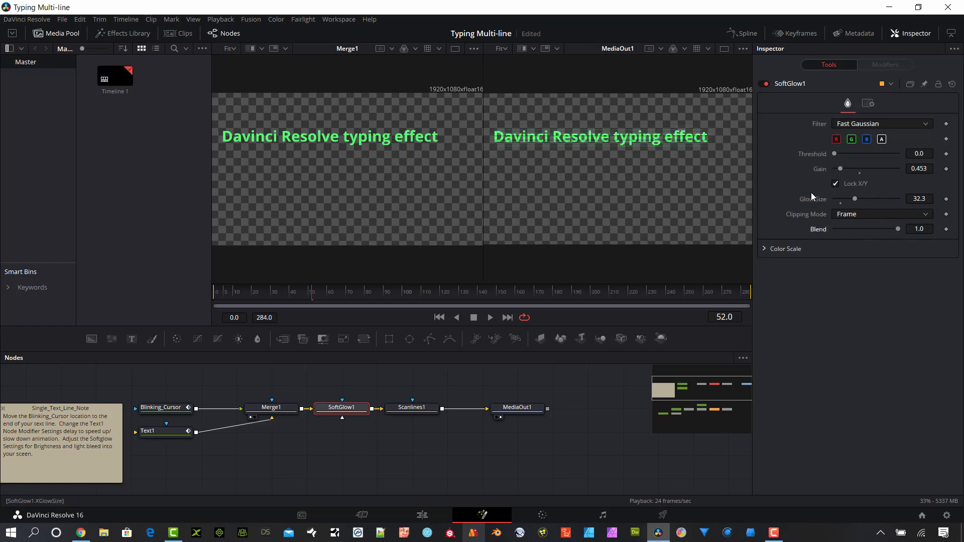
{"action": "mouse_move", "coordinate": [840, 170]}
{"action": "left_mouse_down"}
{"action": "mouse_move", "coordinate": [858, 169]}
{"action": "mouse_move", "coordinate": [847, 170]}
{"action": "left_mouse_up"}
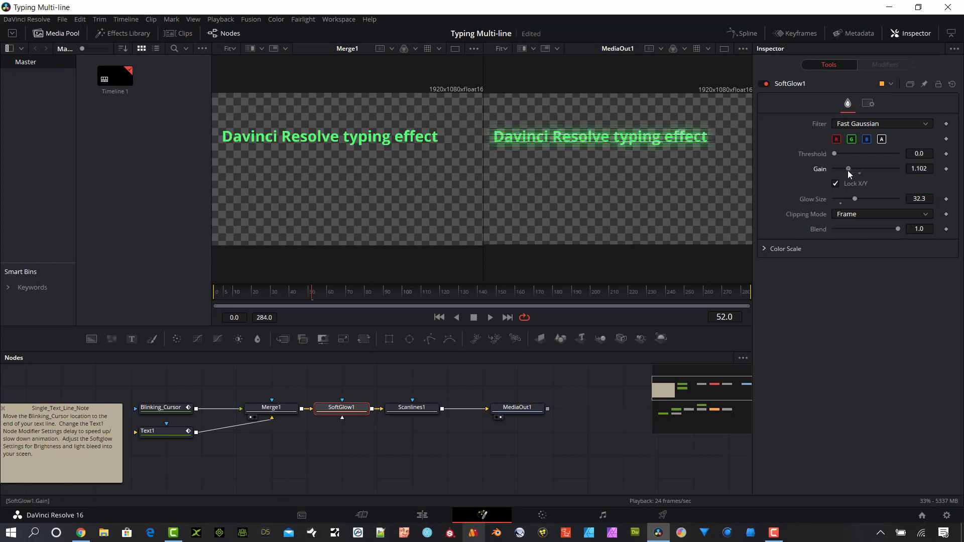
{"action": "left_click", "coordinate": [423, 515]}
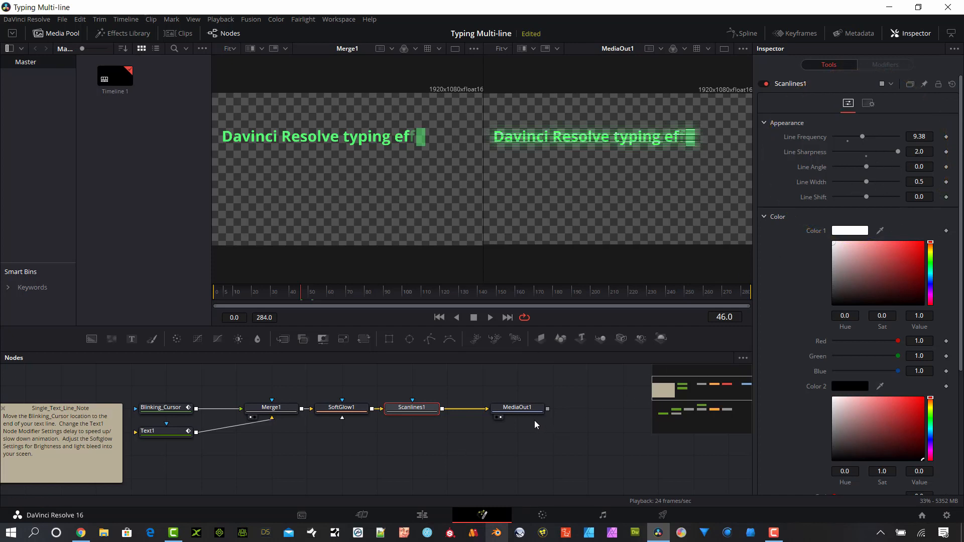
- Examine the Text1 node's Follower1 modifier and its opacity keyframes on the keyframe timeline
{"action": "left_click_drag", "start_coordinate": [414, 463], "coordinate": [466, 450]}
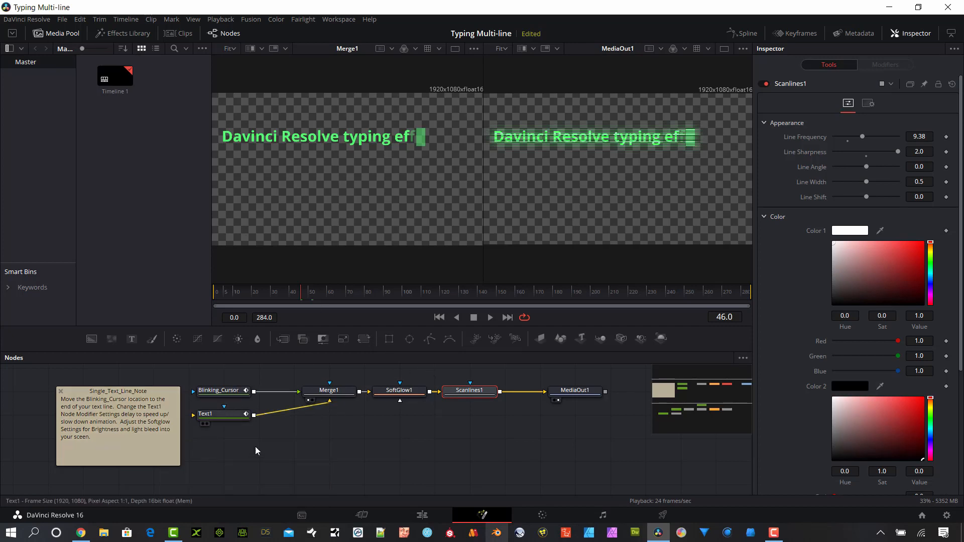
{"action": "left_click", "coordinate": [221, 414]}
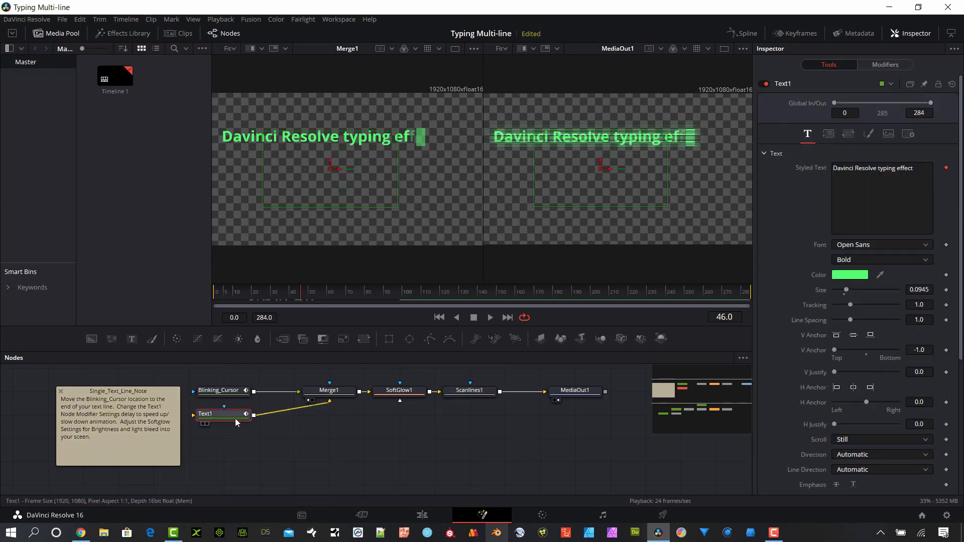
{"action": "left_click", "coordinate": [892, 65]}
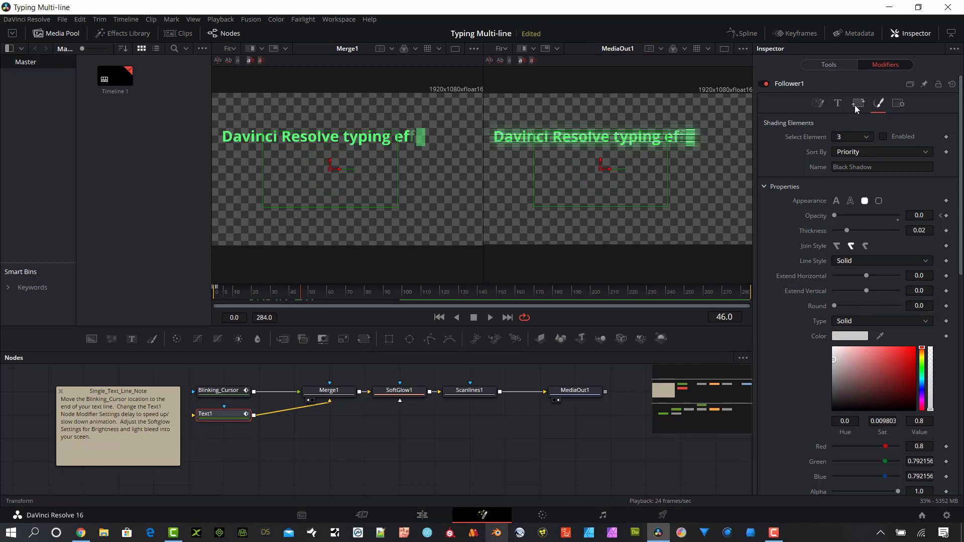
{"action": "left_click", "coordinate": [796, 33]}
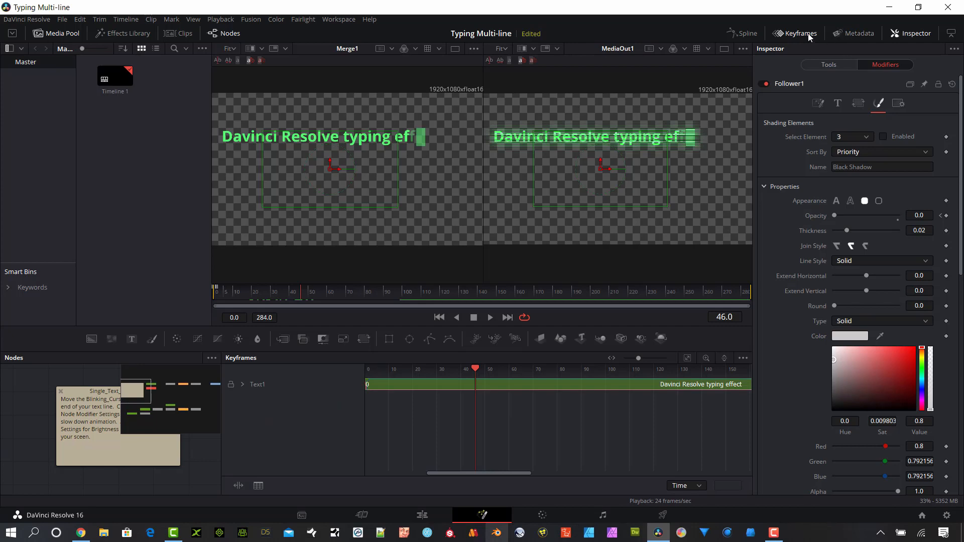
{"action": "left_click", "coordinate": [743, 357]}
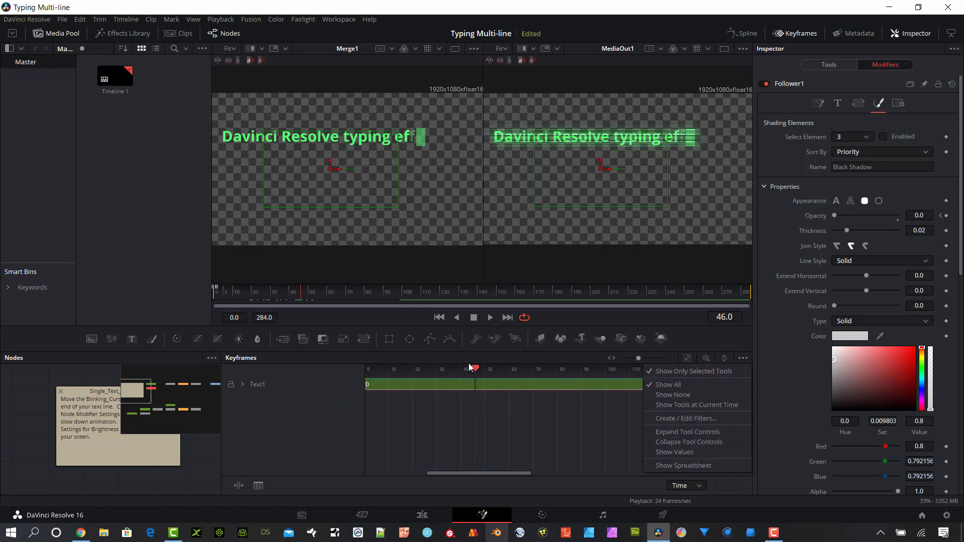
{"action": "left_click", "coordinate": [242, 383]}
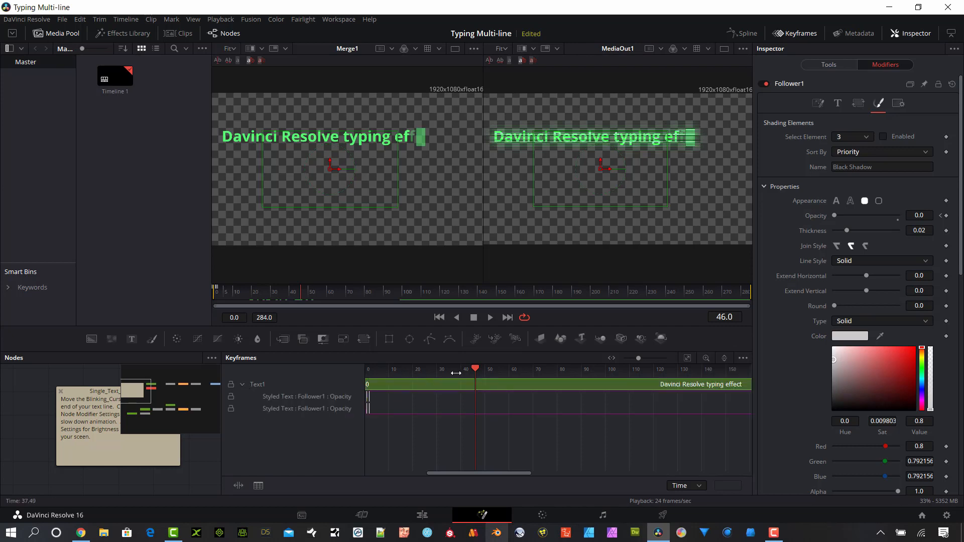
{"action": "scroll", "coordinate": [473, 370], "scroll_direction": "down", "scroll_amount": 4}
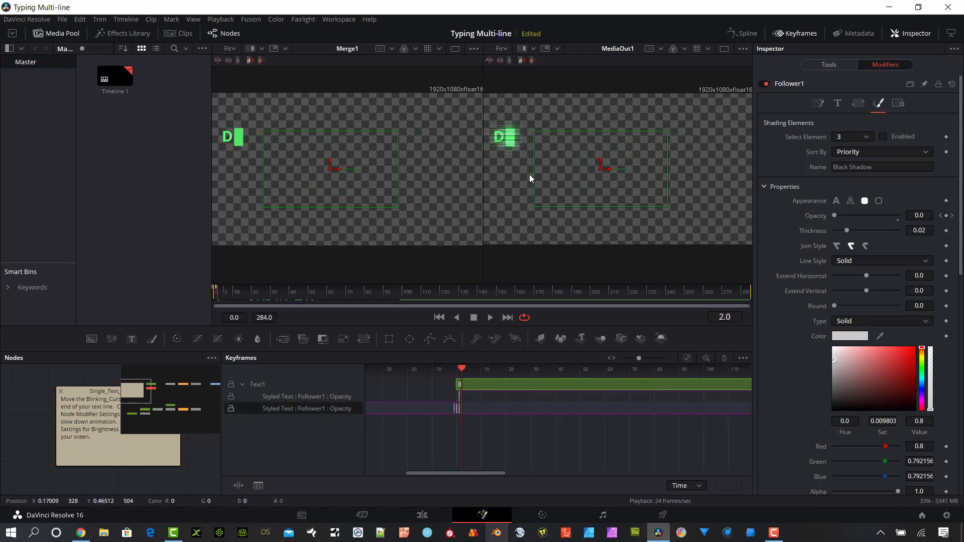
{"action": "left_click", "coordinate": [804, 33]}
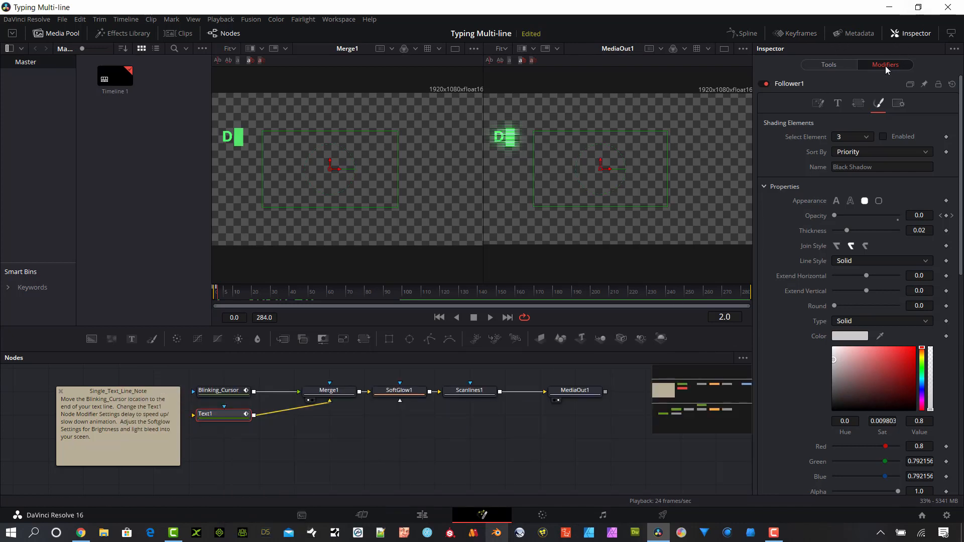
- Set the delay of Text1's Follower1 modifier to 60 and move the playhead to frame 65, where typing ends
{"action": "left_click", "coordinate": [822, 104]}
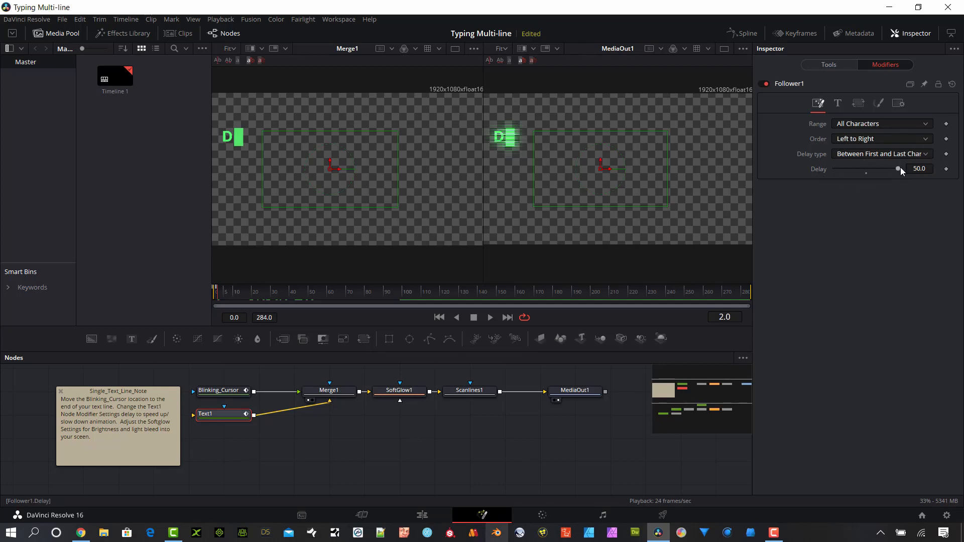
{"action": "left_click", "coordinate": [929, 169]}
{"action": "type", "text": "60"}
{"action": "left_click_drag", "start_coordinate": [221, 293], "coordinate": [337, 294]}
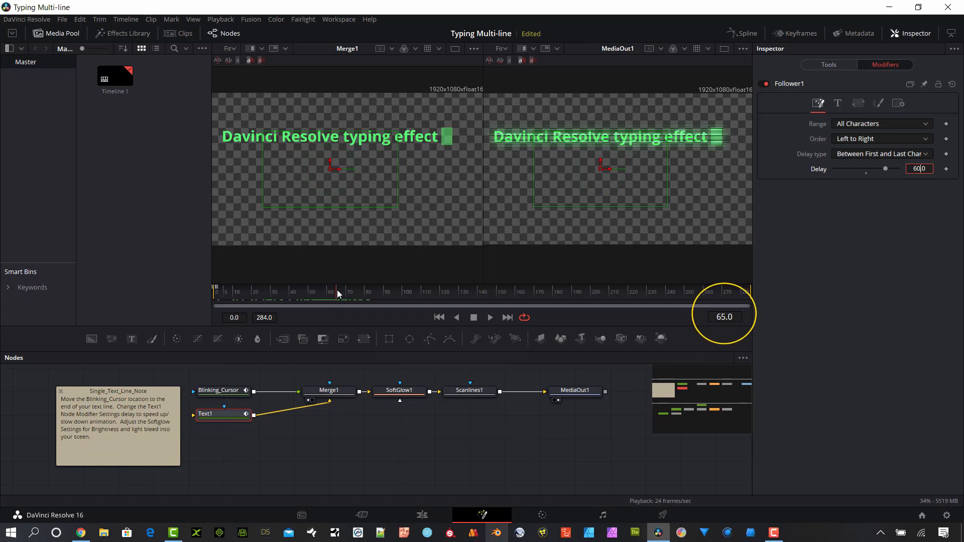
- Set the Blinking_Cursor node's Global In to frame 65
{"action": "left_click", "coordinate": [835, 66]}
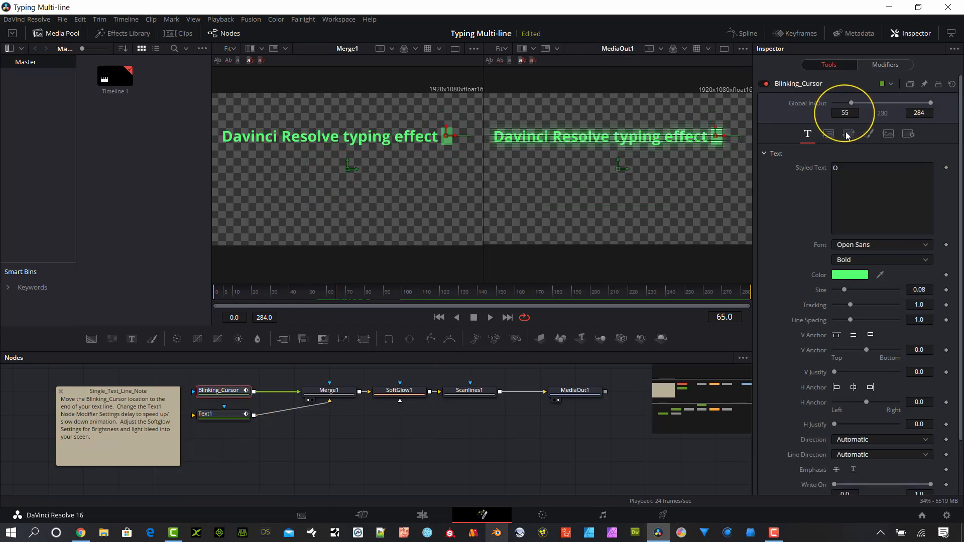
{"action": "double_click", "coordinate": [855, 115]}
{"action": "type", "text": "65"}
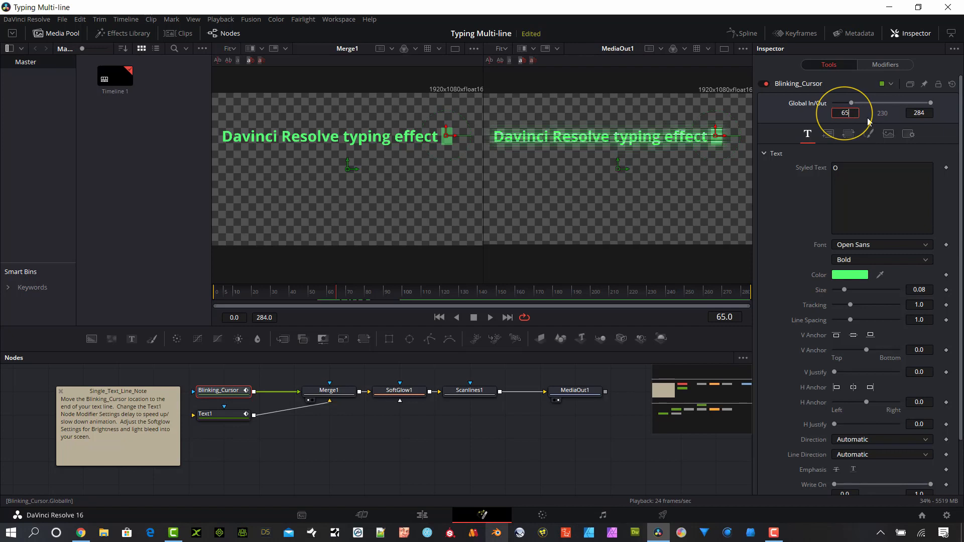
{"action": "key", "text": "Tab"}
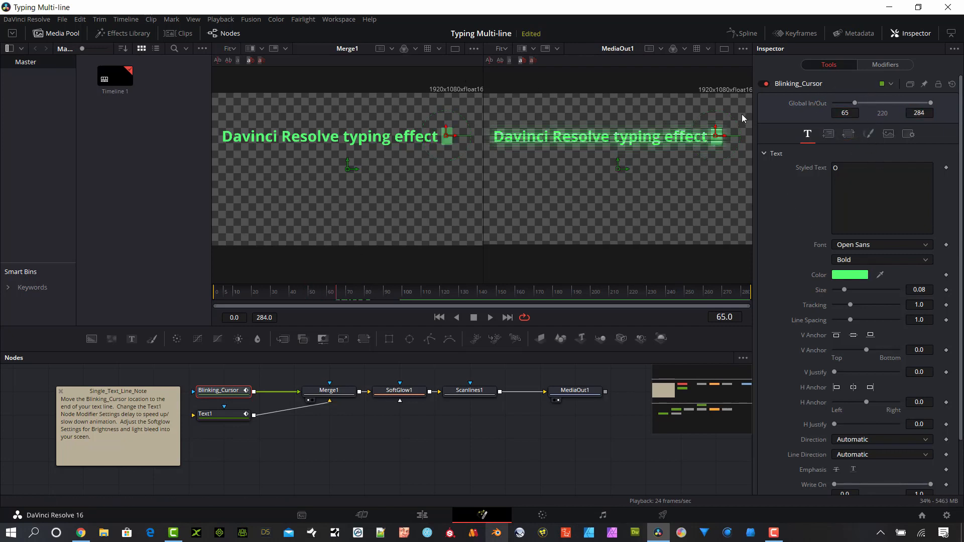
- Set the delay of Text1's Follower1 modifier to 100 and scrub the typing animation through to its end
{"action": "left_click", "coordinate": [886, 66]}
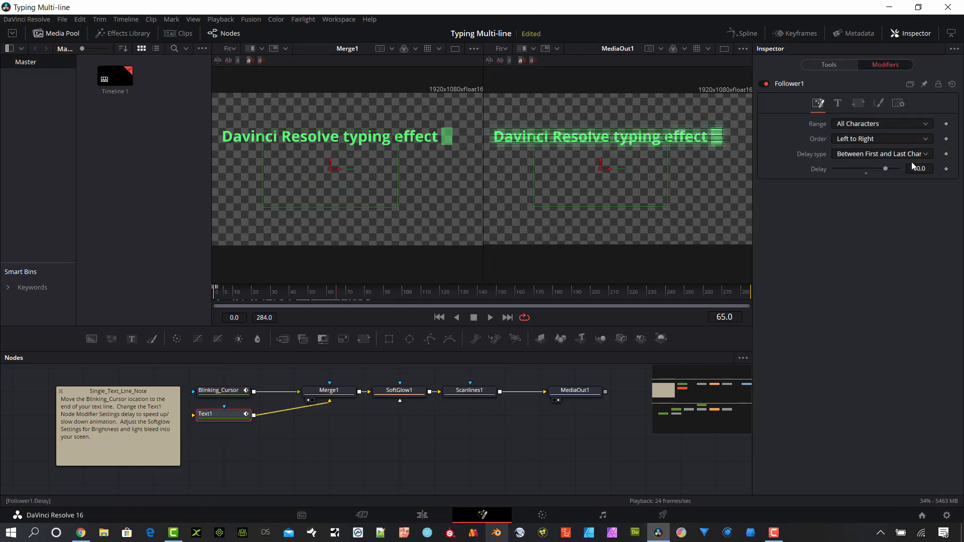
{"action": "left_click", "coordinate": [928, 168]}
{"action": "type", "text": "100"}
{"action": "left_click", "coordinate": [840, 217]}
{"action": "left_click_drag", "start_coordinate": [408, 292], "coordinate": [191, 293]}
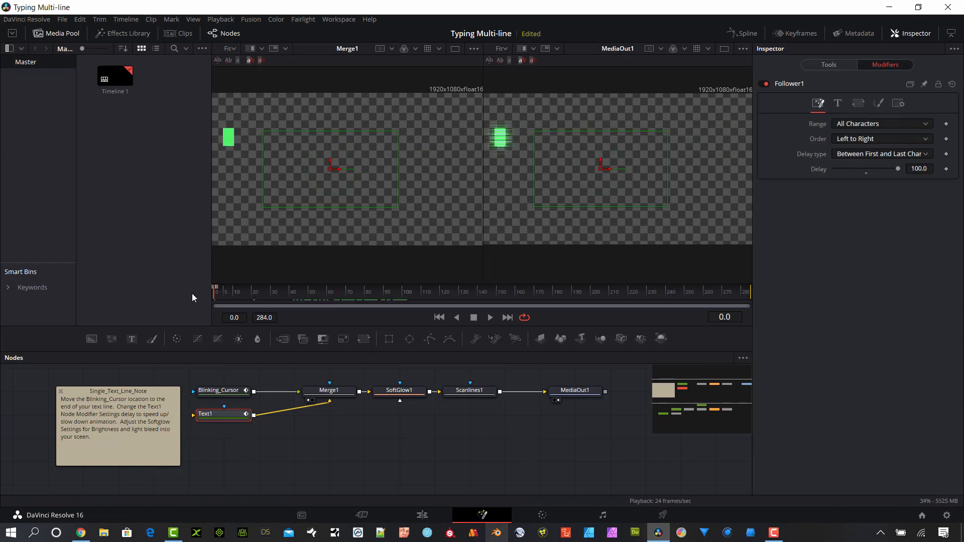
{"action": "left_click_drag", "start_coordinate": [273, 295], "coordinate": [405, 301]}
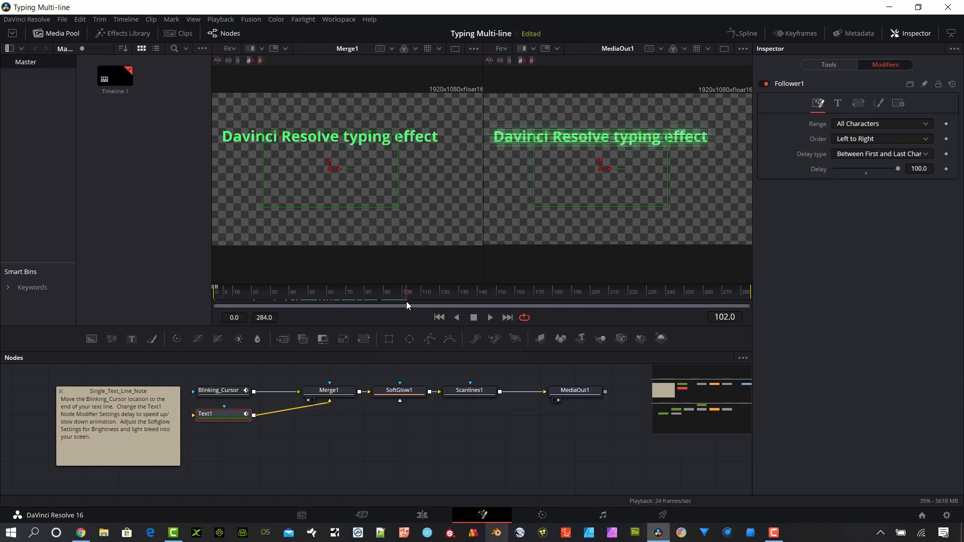
- Set the Blinking_Cursor node's Global In to frame 101
{"action": "left_click", "coordinate": [218, 390]}
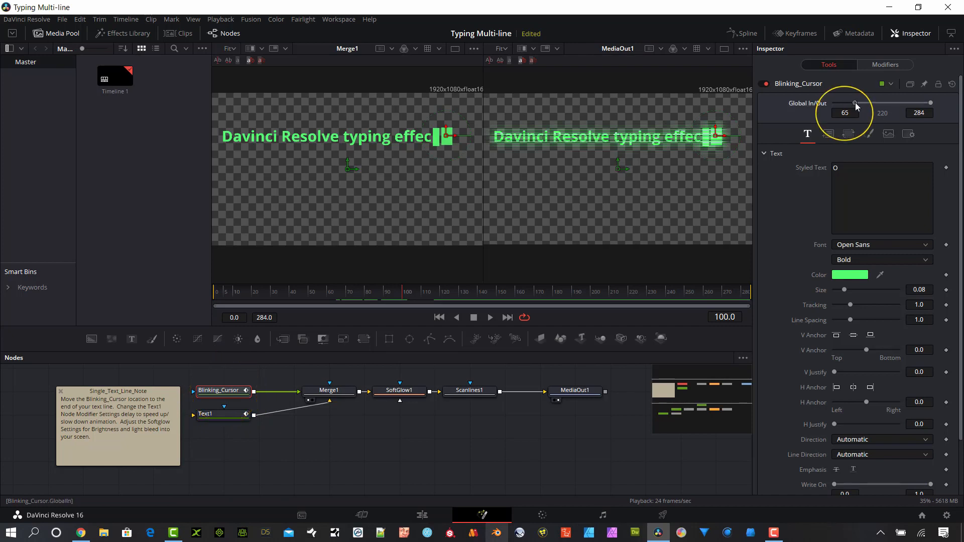
{"action": "left_click_drag", "start_coordinate": [855, 102], "coordinate": [864, 107]}
{"action": "left_click", "coordinate": [845, 113]}
{"action": "type", "text": "101"}
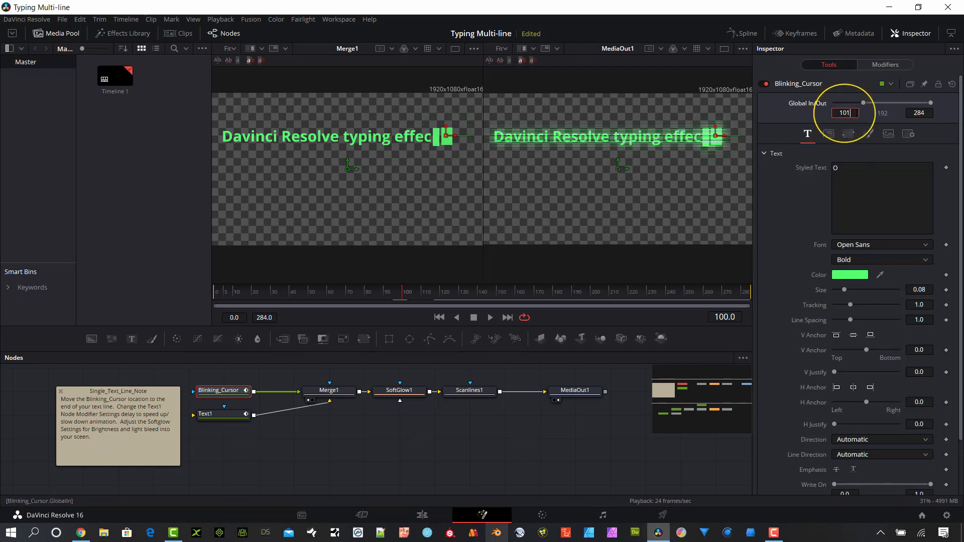
{"action": "key", "text": "Tab"}
- Add a second line reading "2nd lline" below "Davinci Resolve typing effect" in Text1's styled text
{"action": "left_click", "coordinate": [322, 296]}
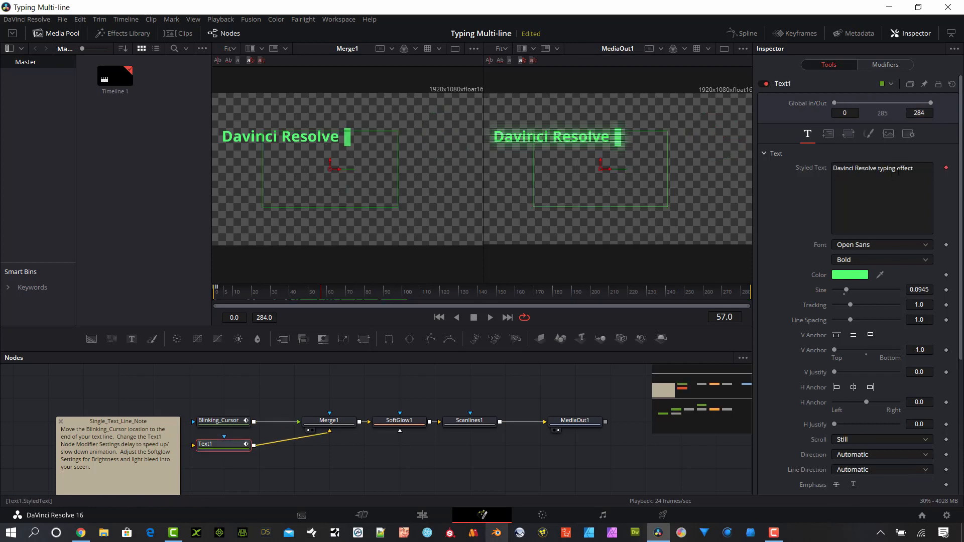
{"action": "left_click", "coordinate": [928, 171]}
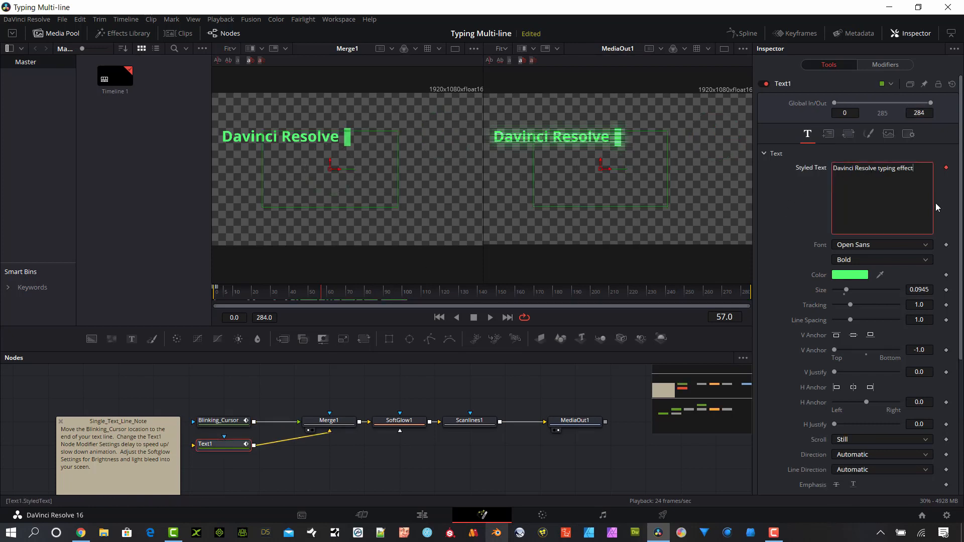
{"action": "key", "text": "Return"}
{"action": "type", "text": "2nd lline"}
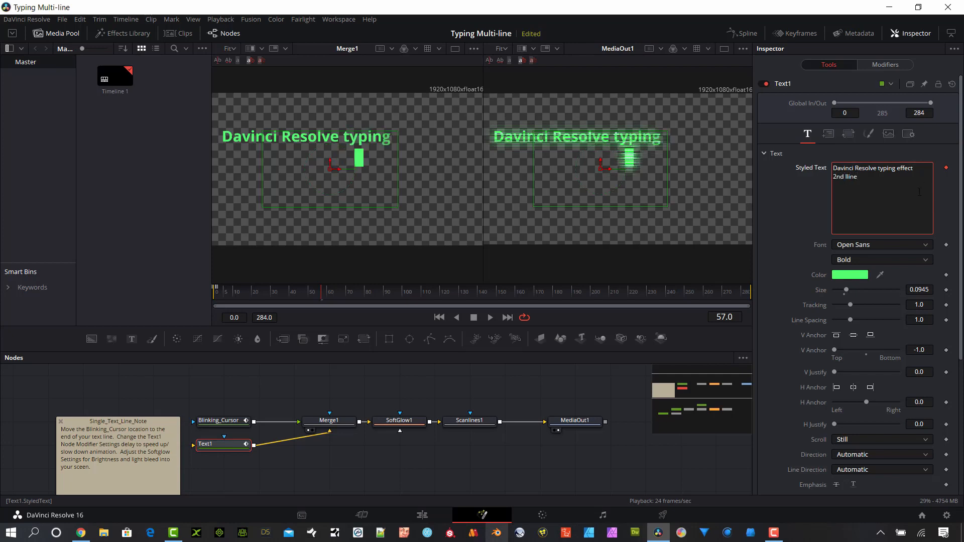
- Examine how the cursor behaves across the two-line Text1 animation and check the settings of its shading element 3
{"action": "left_click_drag", "start_coordinate": [253, 297], "coordinate": [335, 305]}
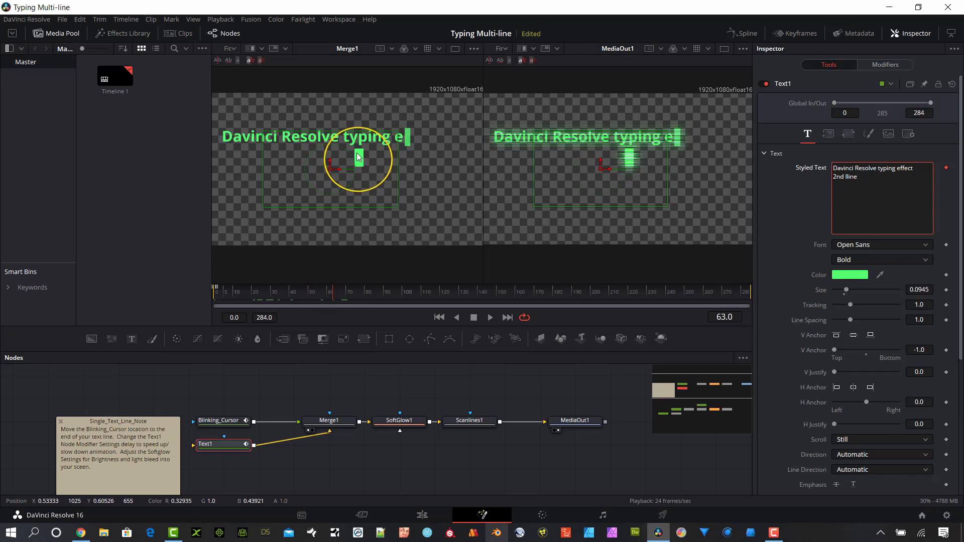
{"action": "left_click", "coordinate": [870, 136]}
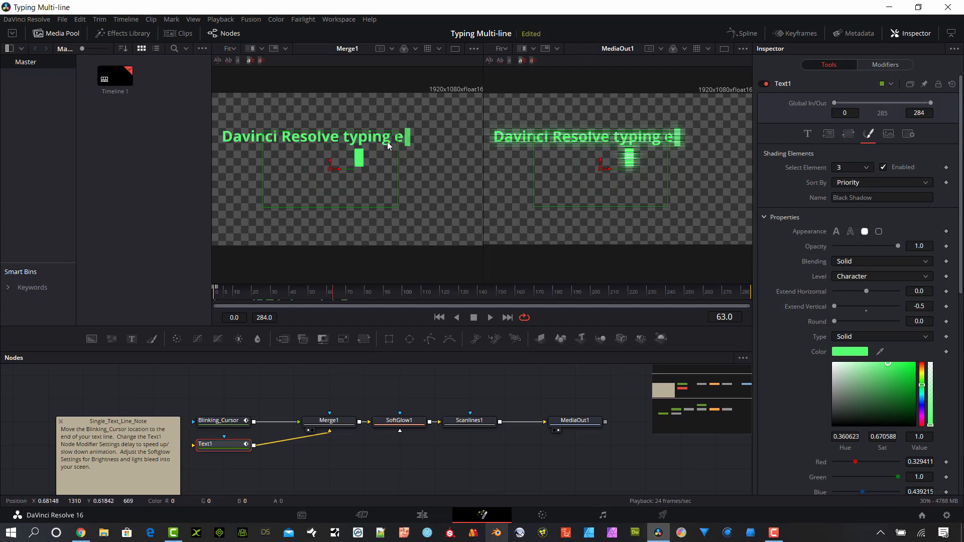
{"action": "mouse_move", "coordinate": [240, 297]}
{"action": "left_mouse_down"}
{"action": "mouse_move", "coordinate": [221, 295]}
{"action": "mouse_move", "coordinate": [242, 294]}
{"action": "left_mouse_up"}
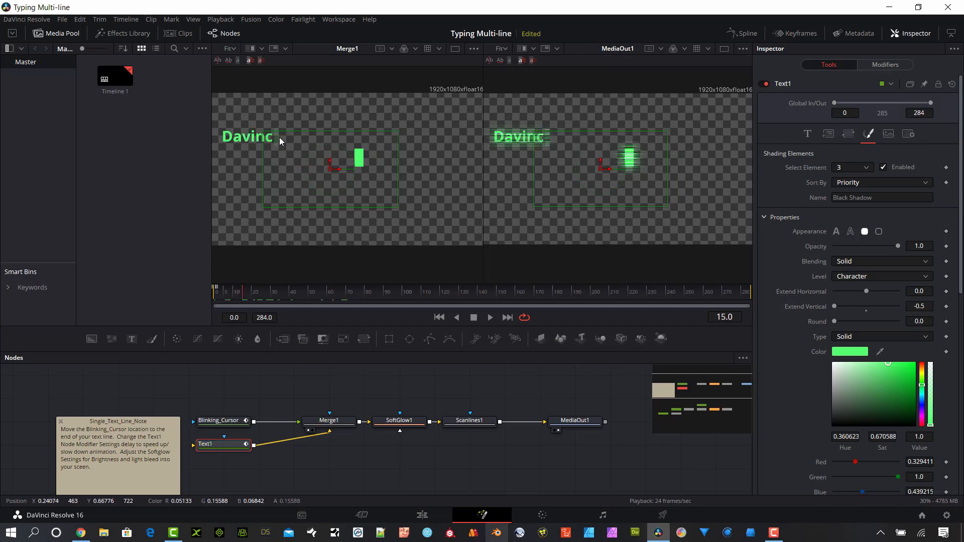
{"action": "left_click", "coordinate": [266, 296]}
{"action": "left_click_drag", "start_coordinate": [267, 297], "coordinate": [391, 293]}
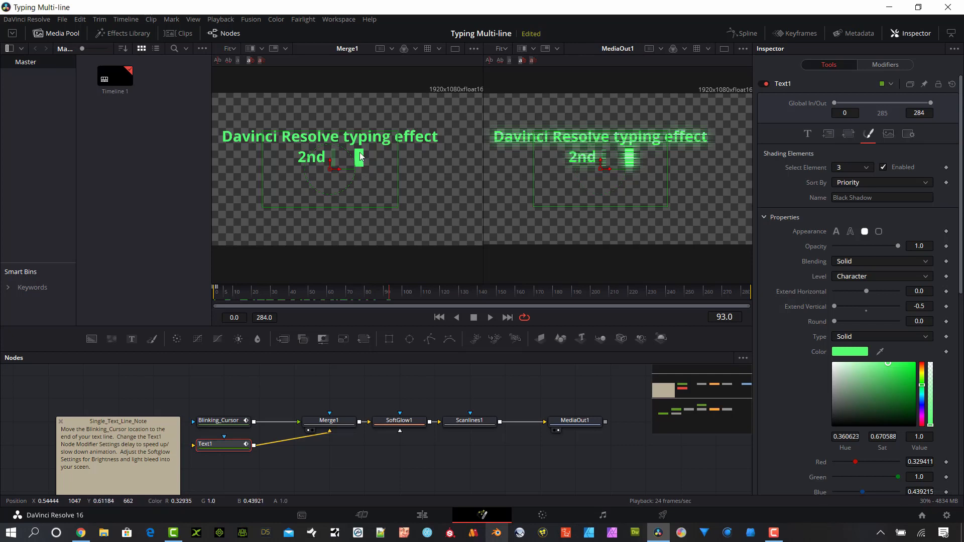
{"action": "left_click_drag", "start_coordinate": [388, 292], "coordinate": [485, 294]}
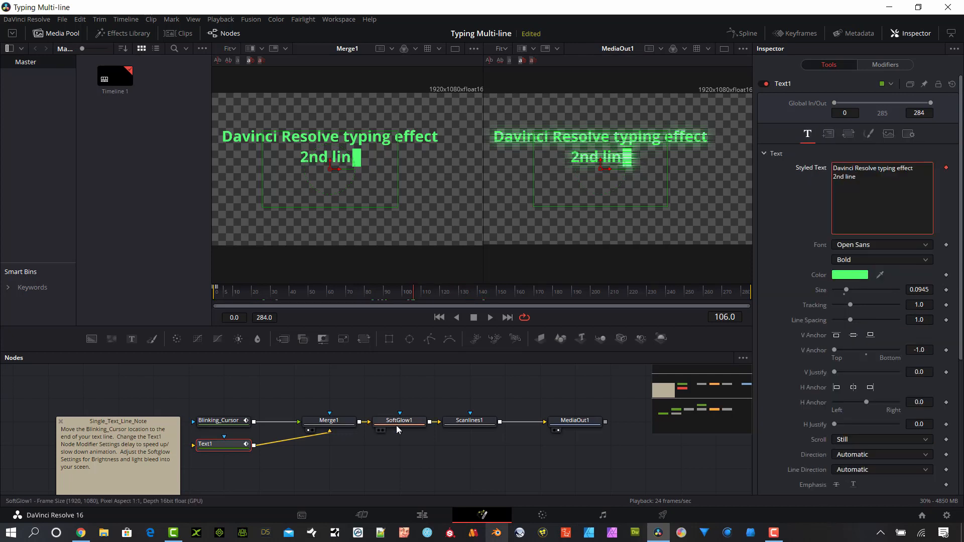
- Display Text_Line1 and Text_Line2 of the two-line node group in separate viewers and scrub both typing animations
{"action": "scroll", "coordinate": [397, 429], "scroll_direction": "down", "scroll_amount": 5}
{"action": "scroll", "coordinate": [371, 470], "scroll_direction": "down", "scroll_amount": 2}
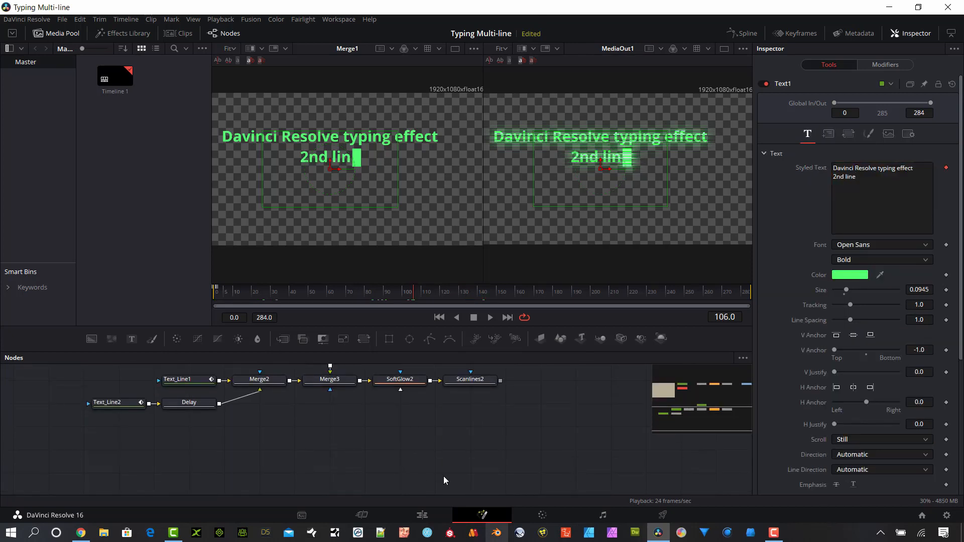
{"action": "left_click_drag", "start_coordinate": [384, 433], "coordinate": [476, 461]}
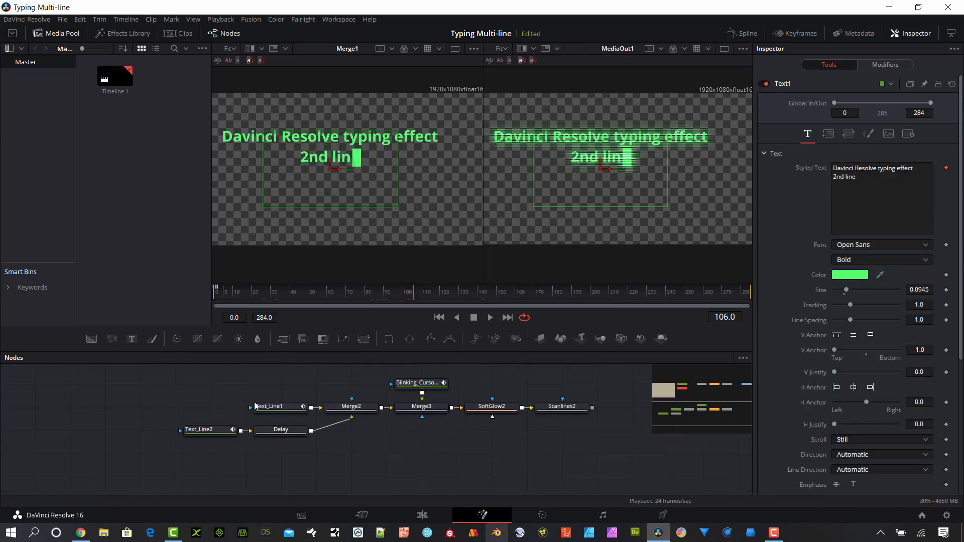
{"action": "left_click", "coordinate": [290, 411]}
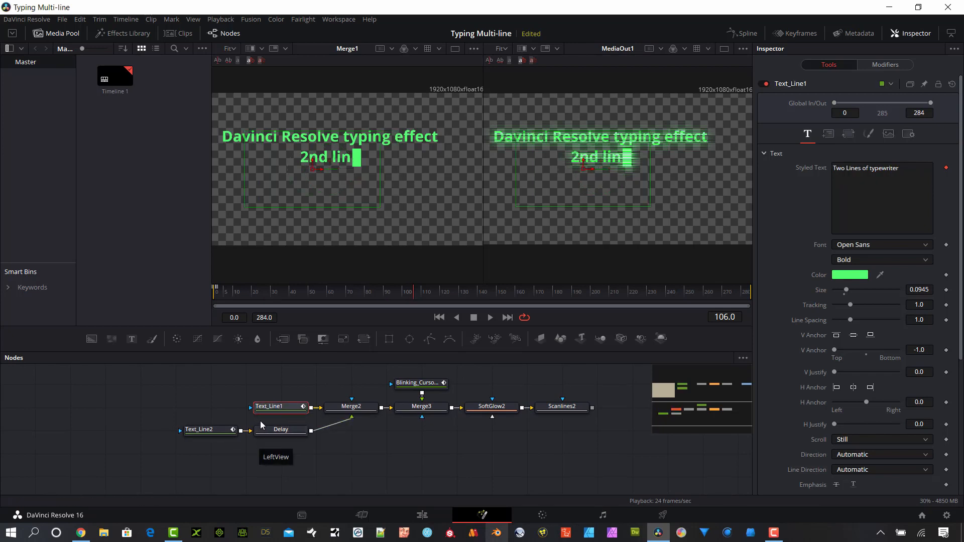
{"action": "left_click", "coordinate": [260, 416]}
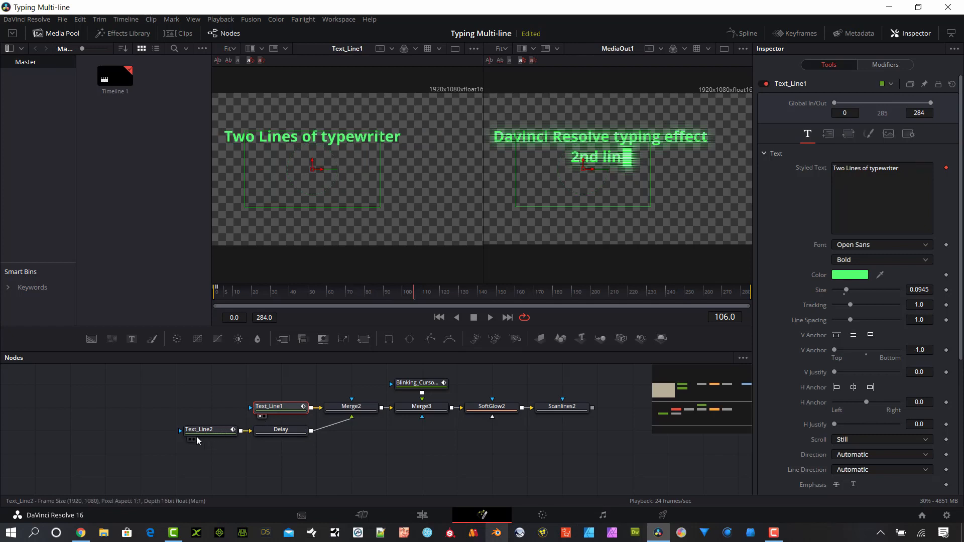
{"action": "left_click", "coordinate": [194, 440]}
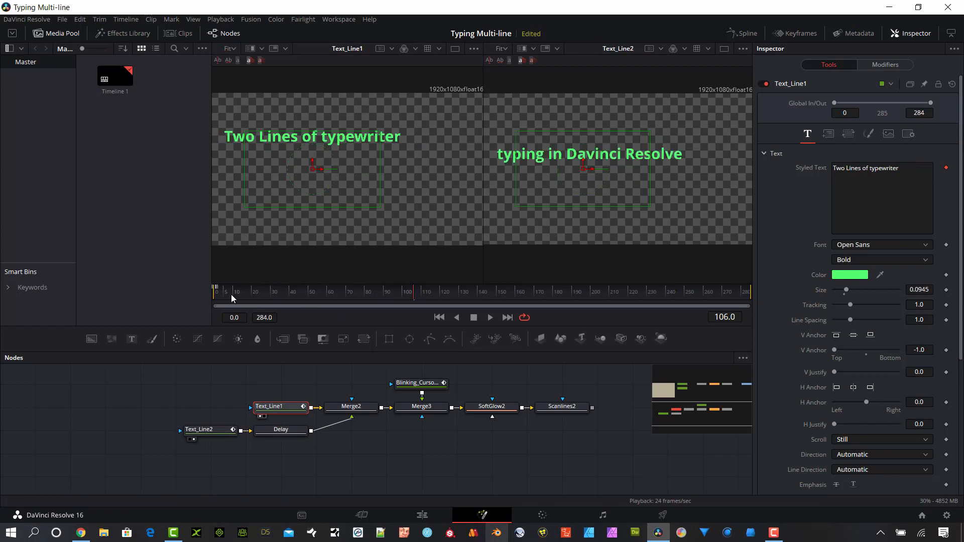
{"action": "left_click_drag", "start_coordinate": [231, 294], "coordinate": [290, 302]}
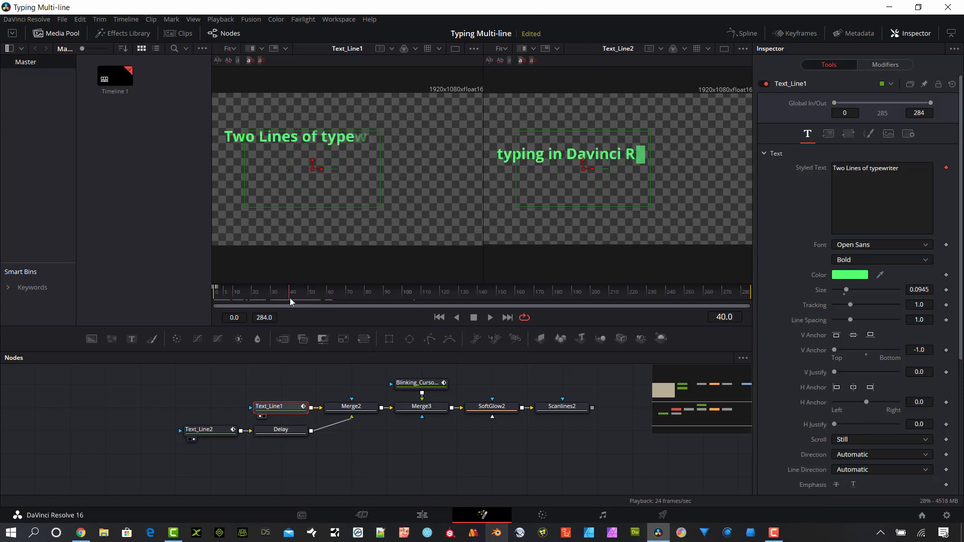
- Examine the Delay node's settings and Text_Line1's Follower timing while scrubbing the first line's typing animation
{"action": "left_click", "coordinate": [284, 431]}
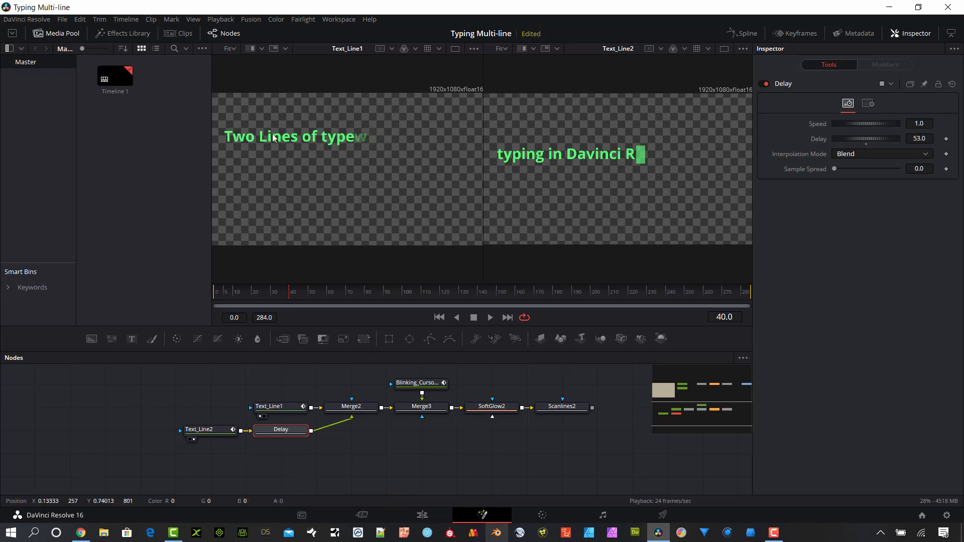
{"action": "left_click", "coordinate": [285, 405]}
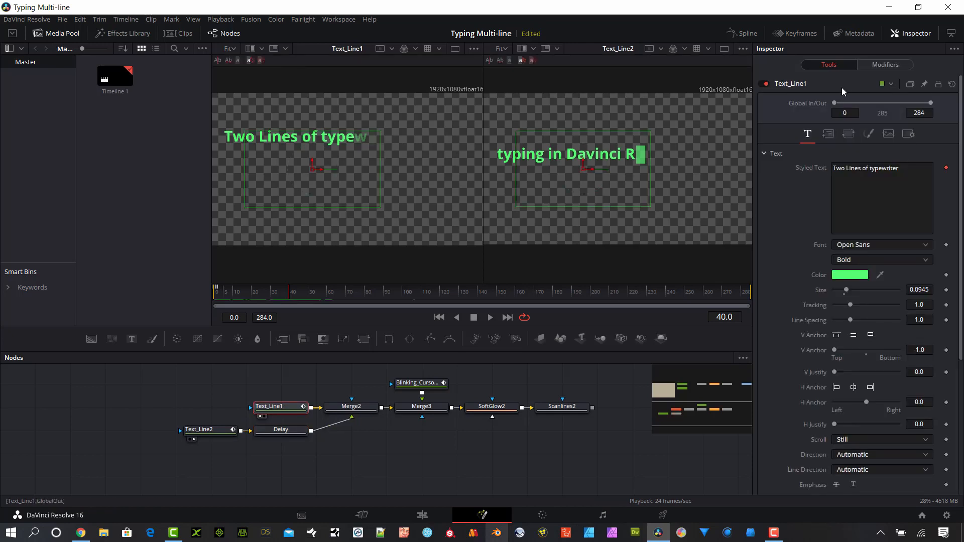
{"action": "left_click", "coordinate": [886, 64]}
{"action": "left_click", "coordinate": [793, 85]}
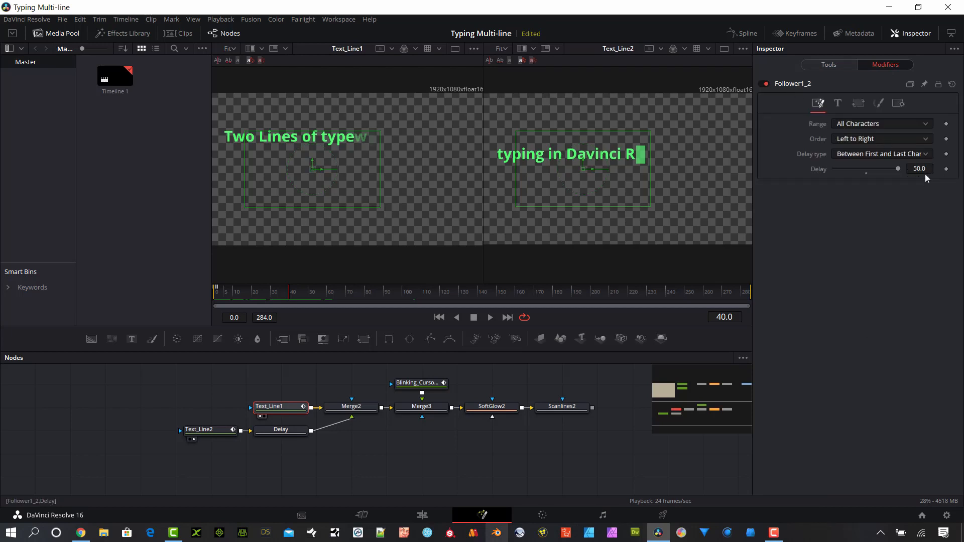
{"action": "left_click", "coordinate": [271, 294]}
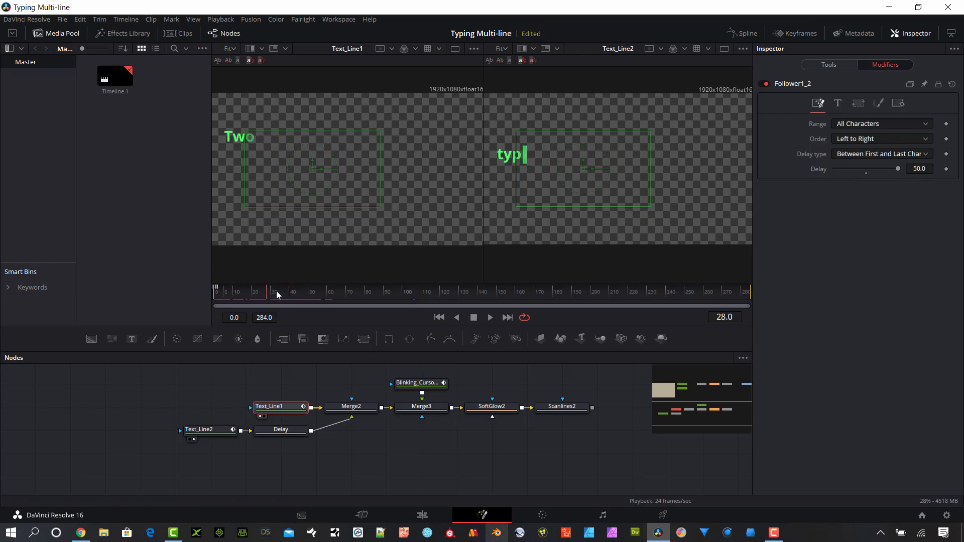
{"action": "left_click_drag", "start_coordinate": [277, 295], "coordinate": [350, 300]}
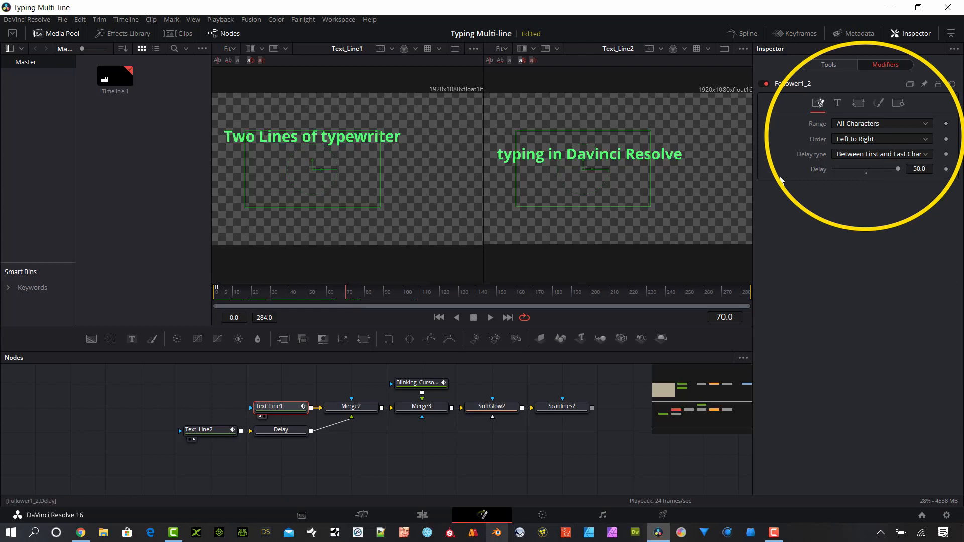
{"action": "left_click_drag", "start_coordinate": [268, 293], "coordinate": [343, 294]}
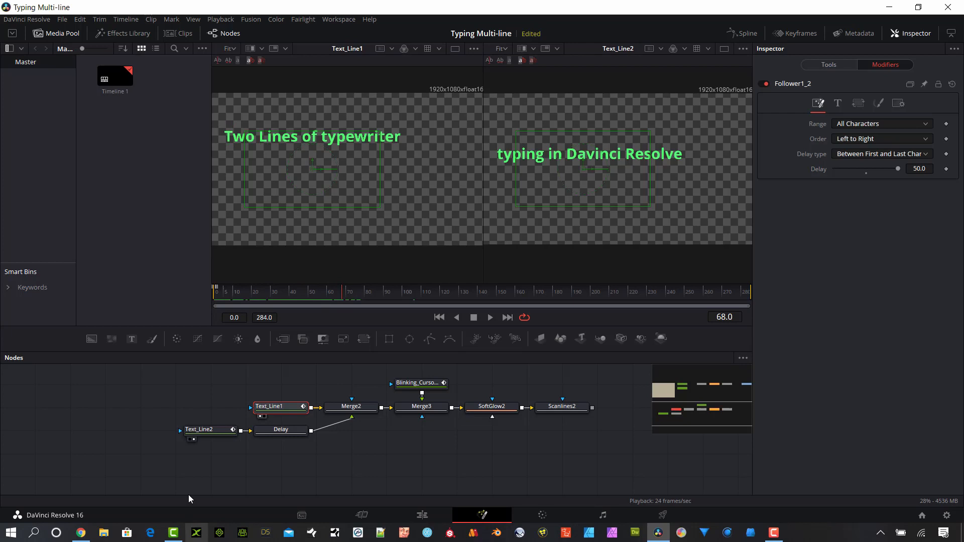
- Compare Text_Line2's Follower timing with the Delay node's settings, scrubbing to near the end of the typing
{"action": "left_click", "coordinate": [215, 430]}
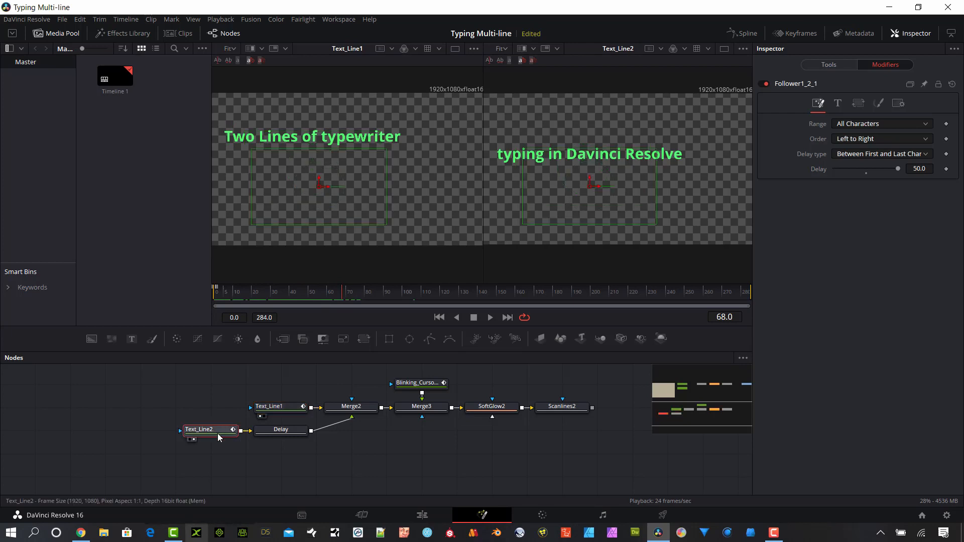
{"action": "left_click", "coordinate": [287, 435]}
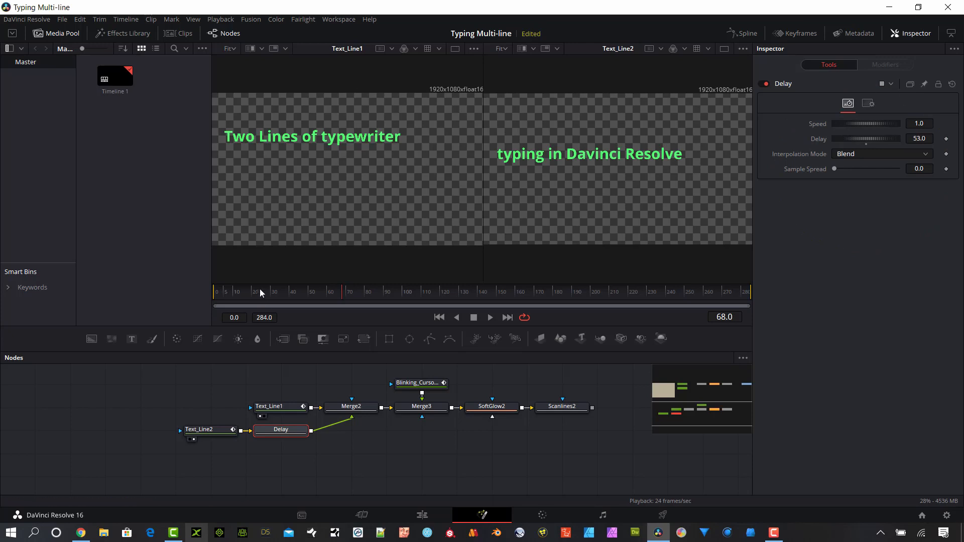
{"action": "left_click_drag", "start_coordinate": [234, 290], "coordinate": [304, 294]}
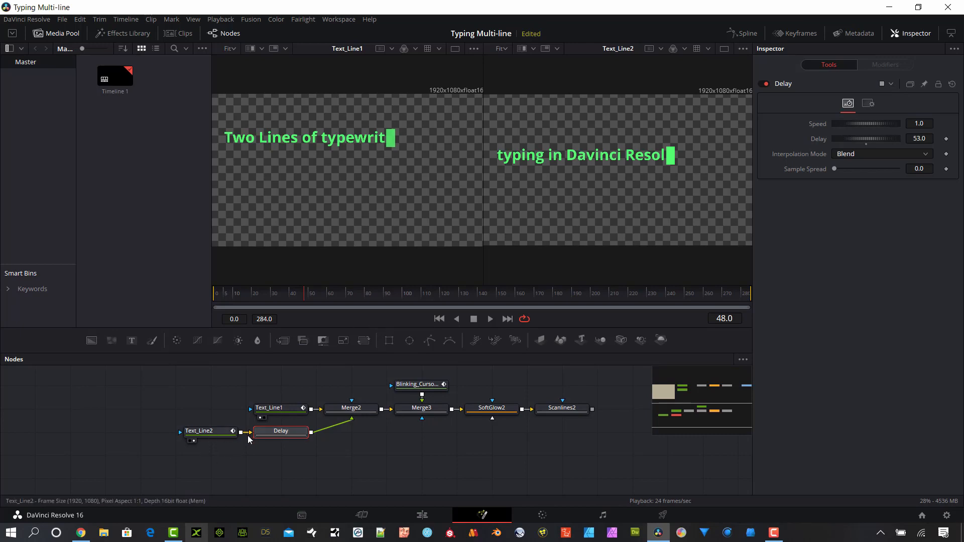
{"action": "left_click", "coordinate": [217, 430]}
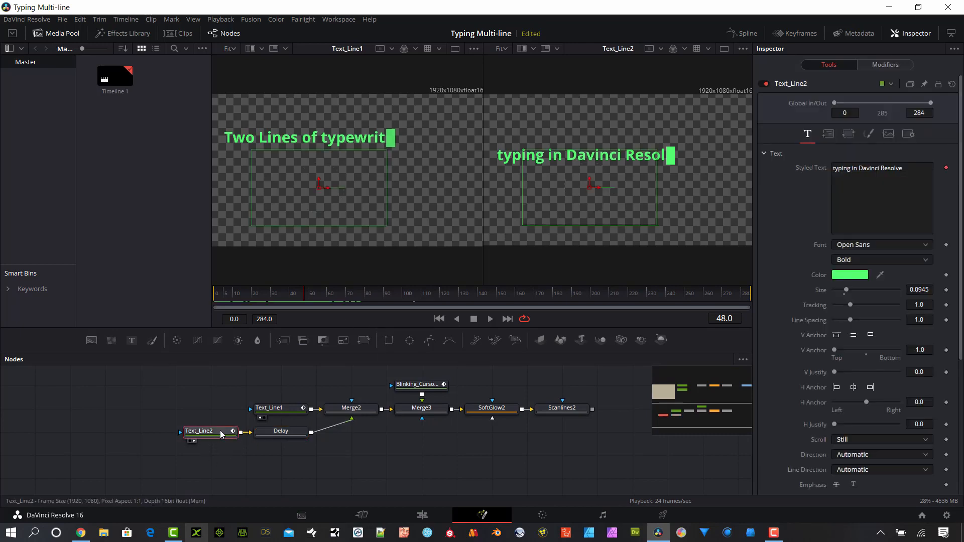
{"action": "left_click", "coordinate": [895, 64]}
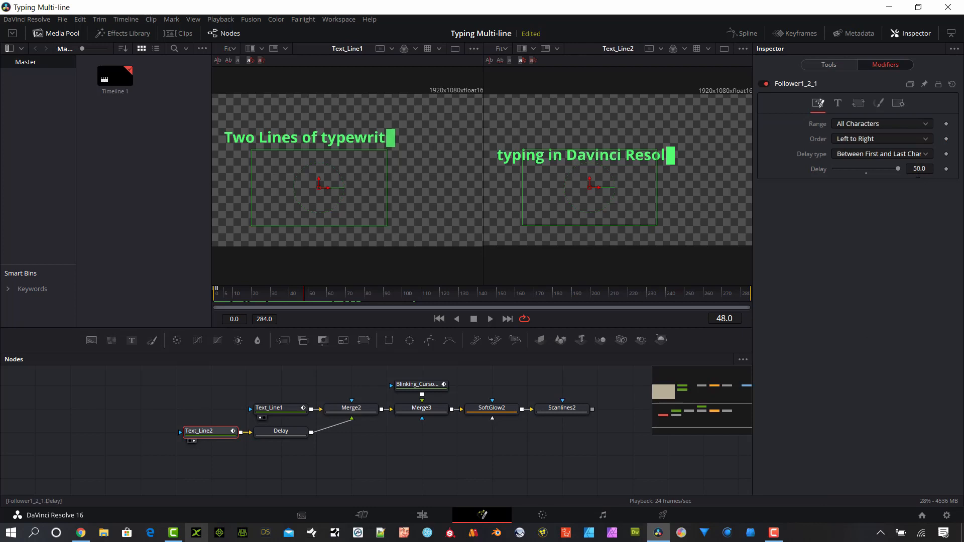
- Display the Scanlines2 output in the second viewer and scrub through the combined two-line typing animation
{"action": "left_click", "coordinate": [294, 295]}
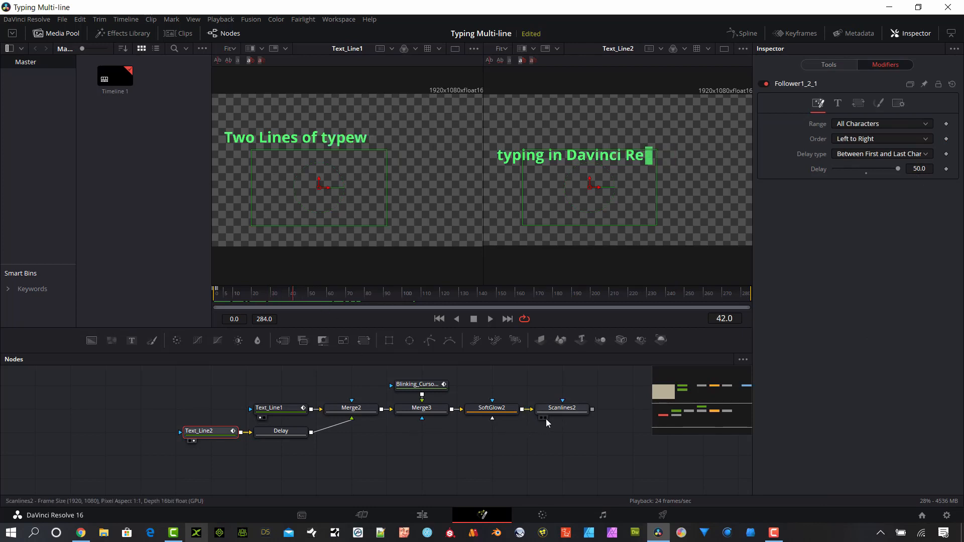
{"action": "left_click", "coordinate": [545, 418]}
{"action": "left_click_drag", "start_coordinate": [287, 299], "coordinate": [456, 299]}
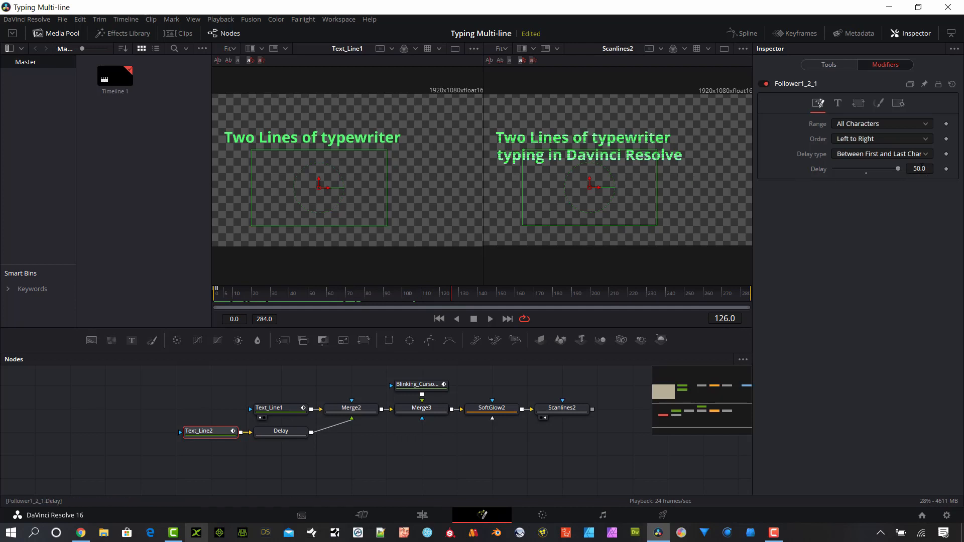
- Set the Delay of Text_Line2's Follower to 55 and scrub the combined animation to check the second line's typing
{"action": "type", "text": "55"}
{"action": "key", "text": "Return"}
{"action": "left_click_drag", "start_coordinate": [226, 294], "coordinate": [414, 303]}
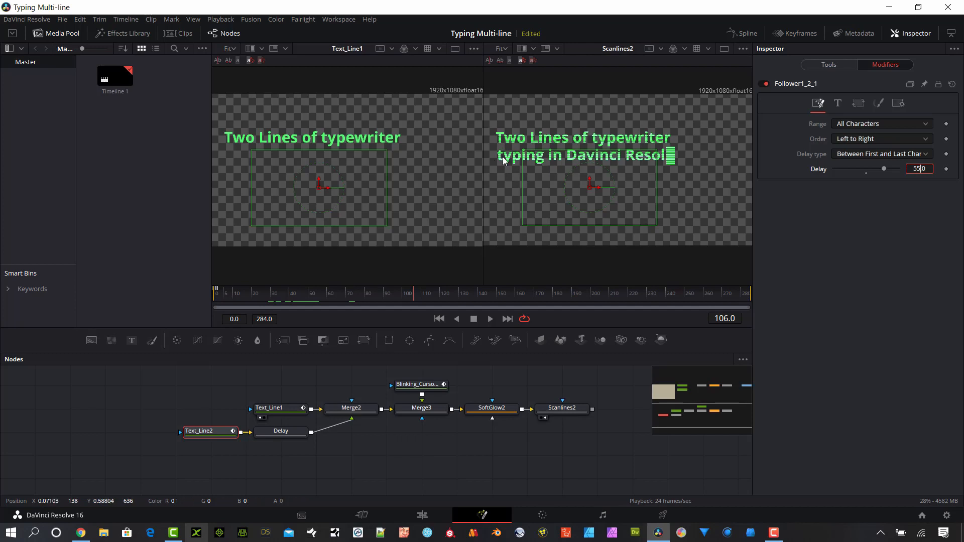
{"action": "left_click_drag", "start_coordinate": [288, 290], "coordinate": [456, 303]}
{"action": "right_click", "coordinate": [393, 304]}
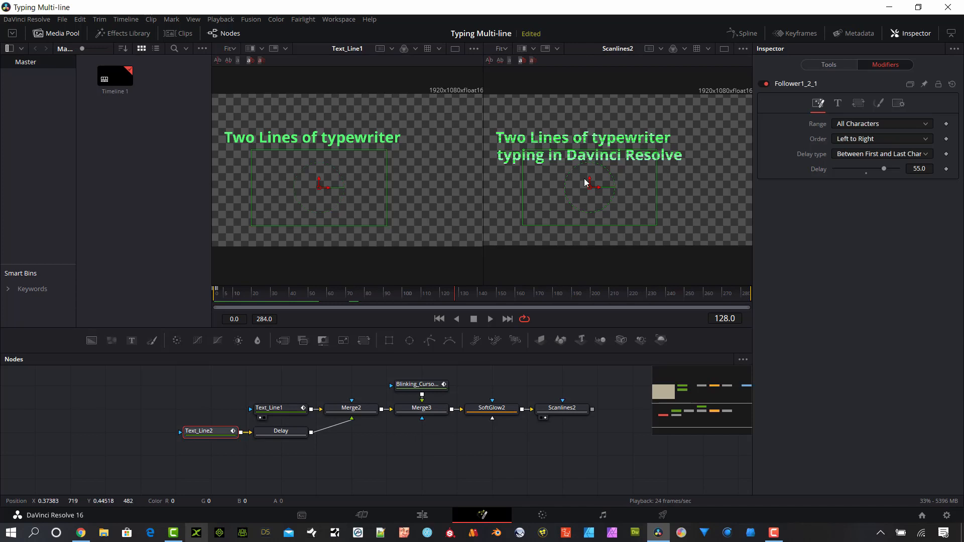
{"action": "left_click", "coordinate": [279, 298]}
{"action": "left_click_drag", "start_coordinate": [279, 297], "coordinate": [301, 303]}
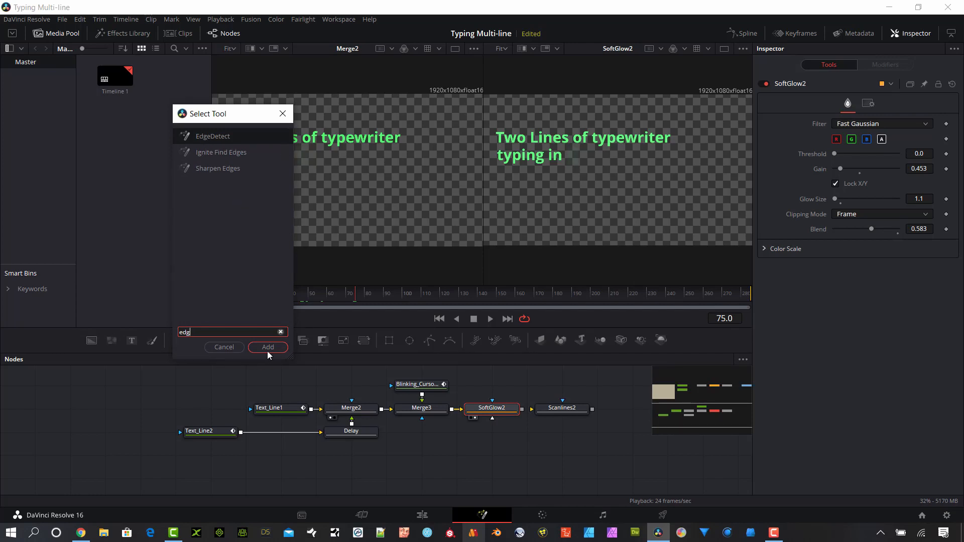
- Try an EdgeDetect tool in the two-line node chain and scrub the typing animation to preview it
{"action": "left_click", "coordinate": [393, 403]}
{"action": "key", "text": "Return"}
{"action": "left_click_drag", "start_coordinate": [220, 296], "coordinate": [419, 313]}
{"action": "key", "text": "Delete"}
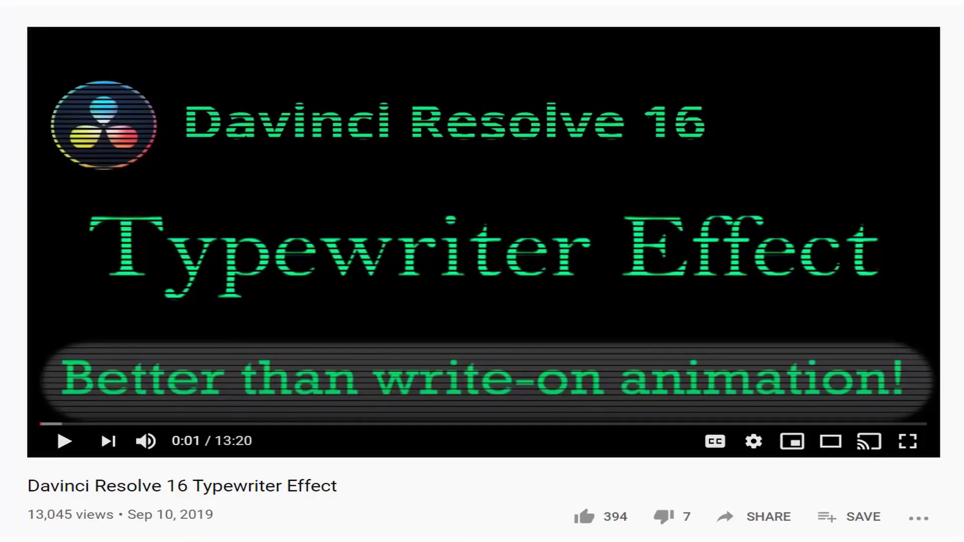
- Play the Davinci Resolve 16 Typewriter Effect video on YouTube in full screen
{"action": "left_click", "coordinate": [907, 445]}
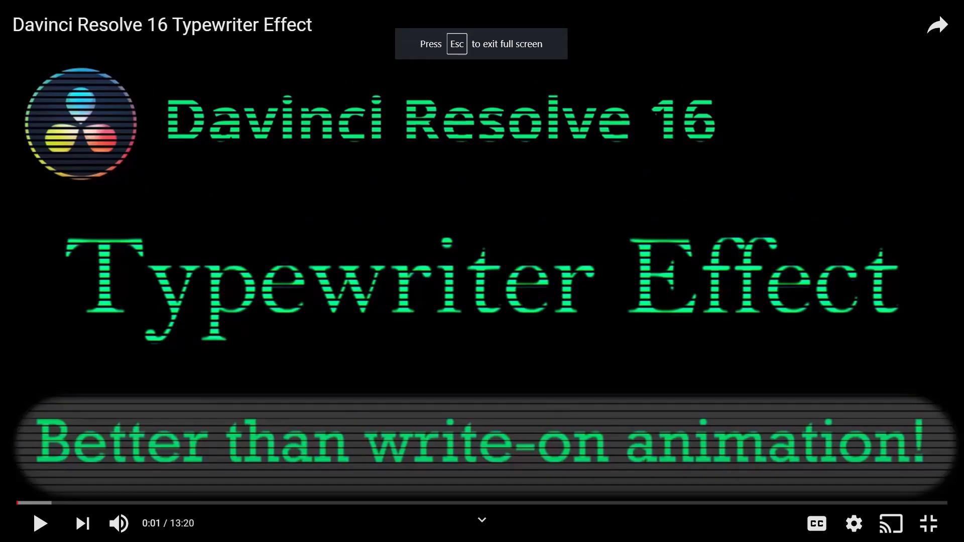
{"action": "left_click", "coordinate": [40, 524]}
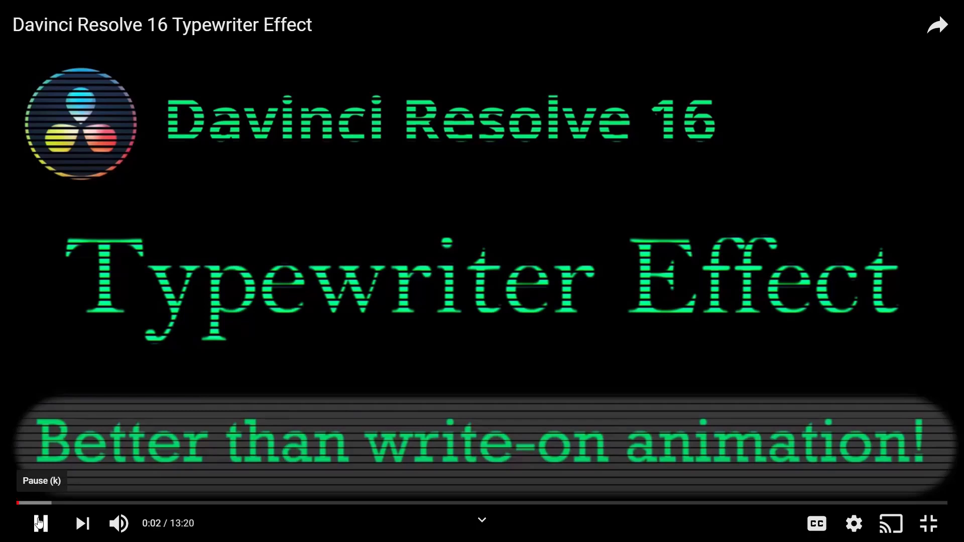